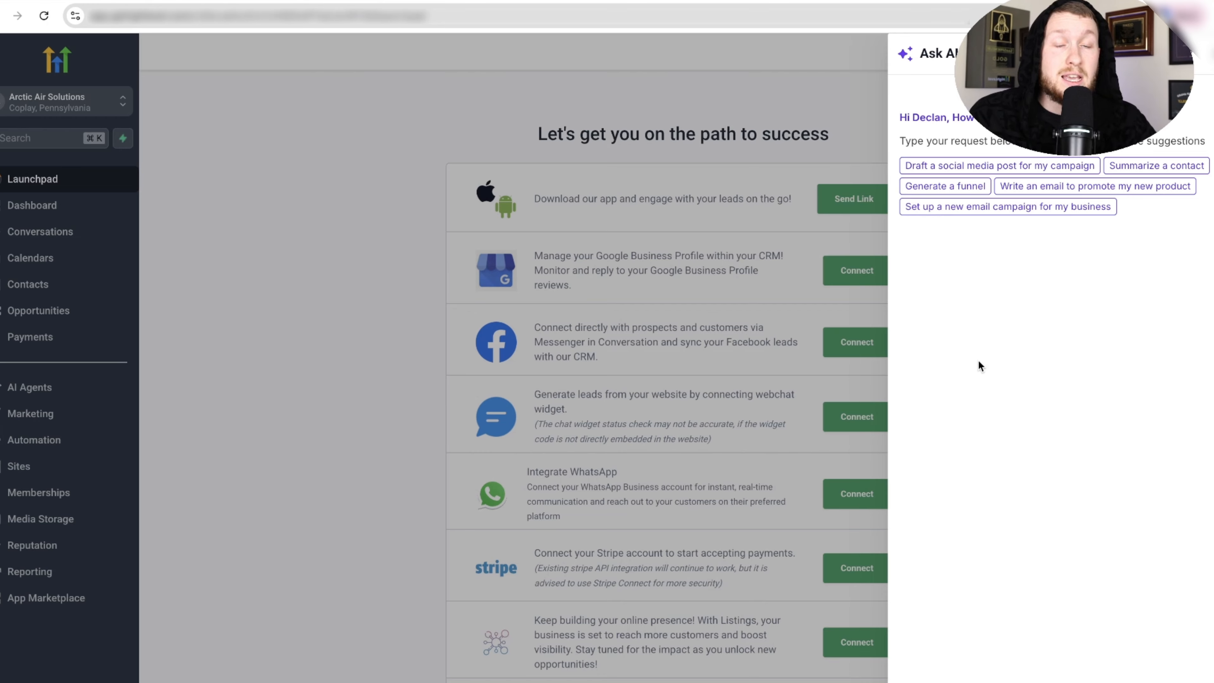
Have Ask AI draft a social media post for the campaign, start a new chat and close the assistant
click(976, 170)
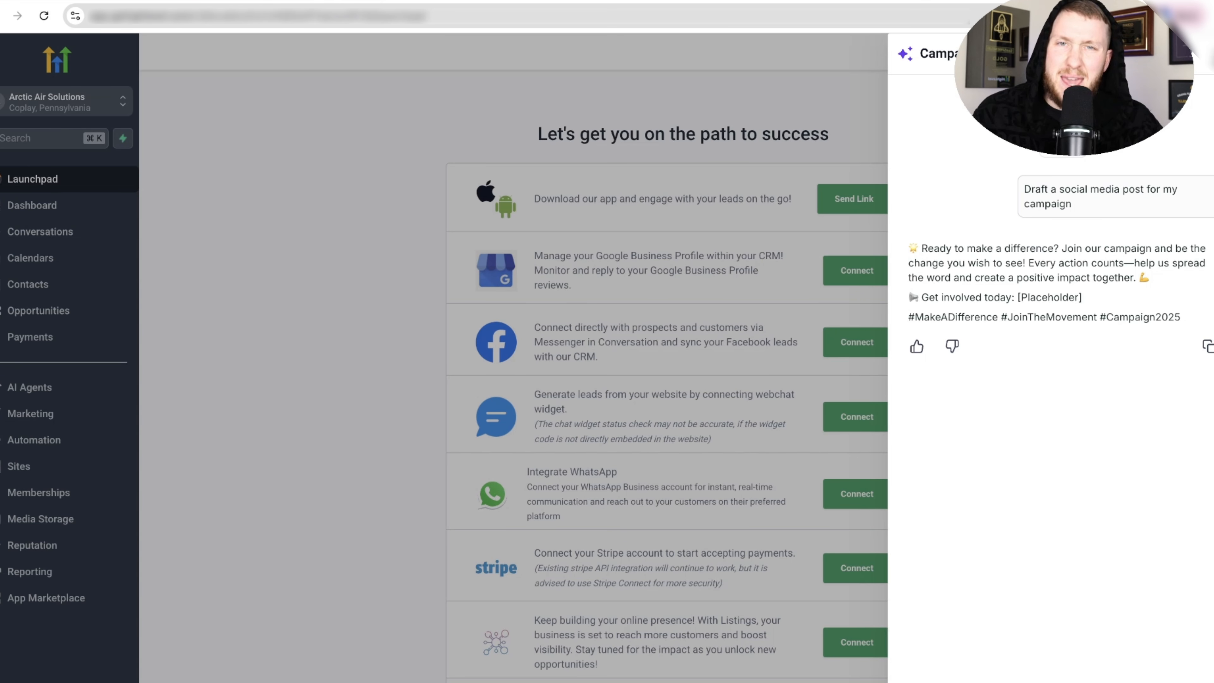
click(1210, 55)
click(1079, 53)
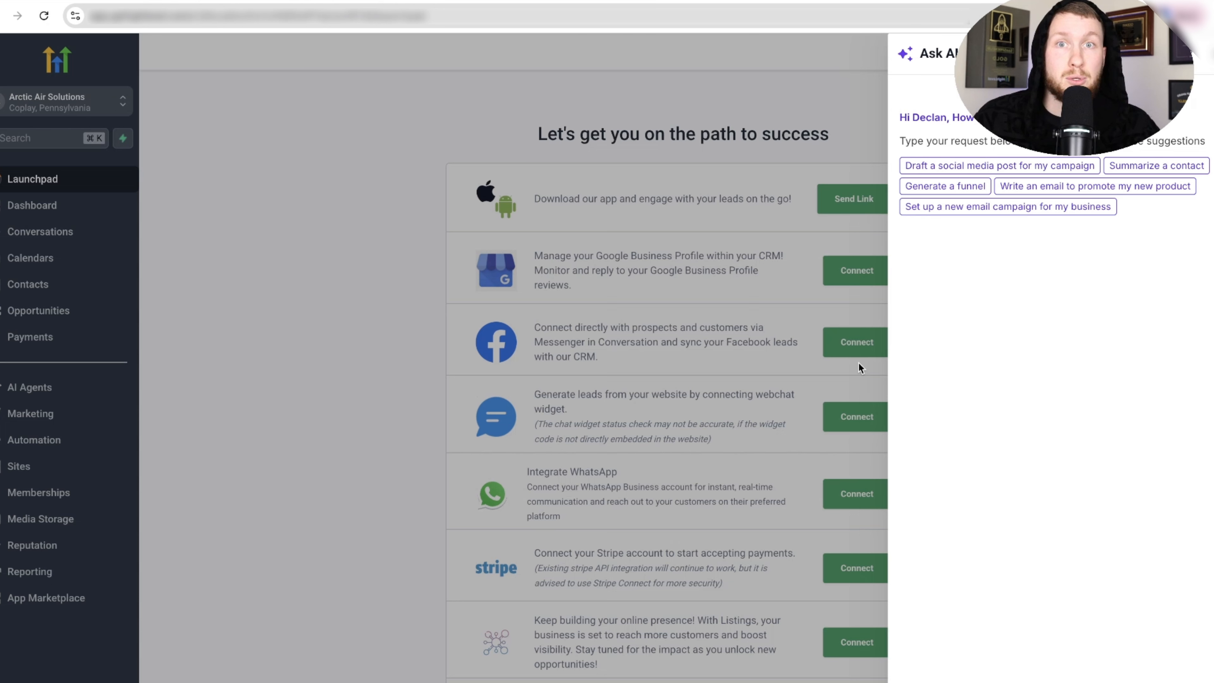
click(1205, 64)
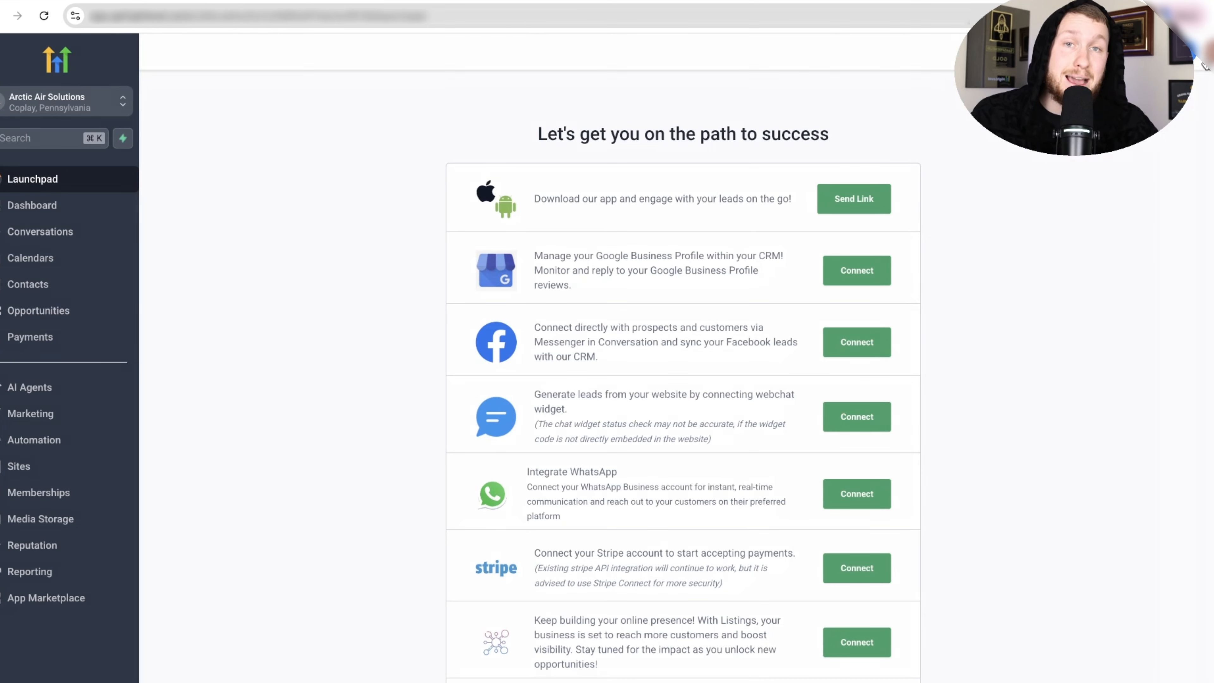
In Automation, generate an AI workflow by requesting a very long 7 week email promo for the SaaS agency's Christmas special
click(90, 440)
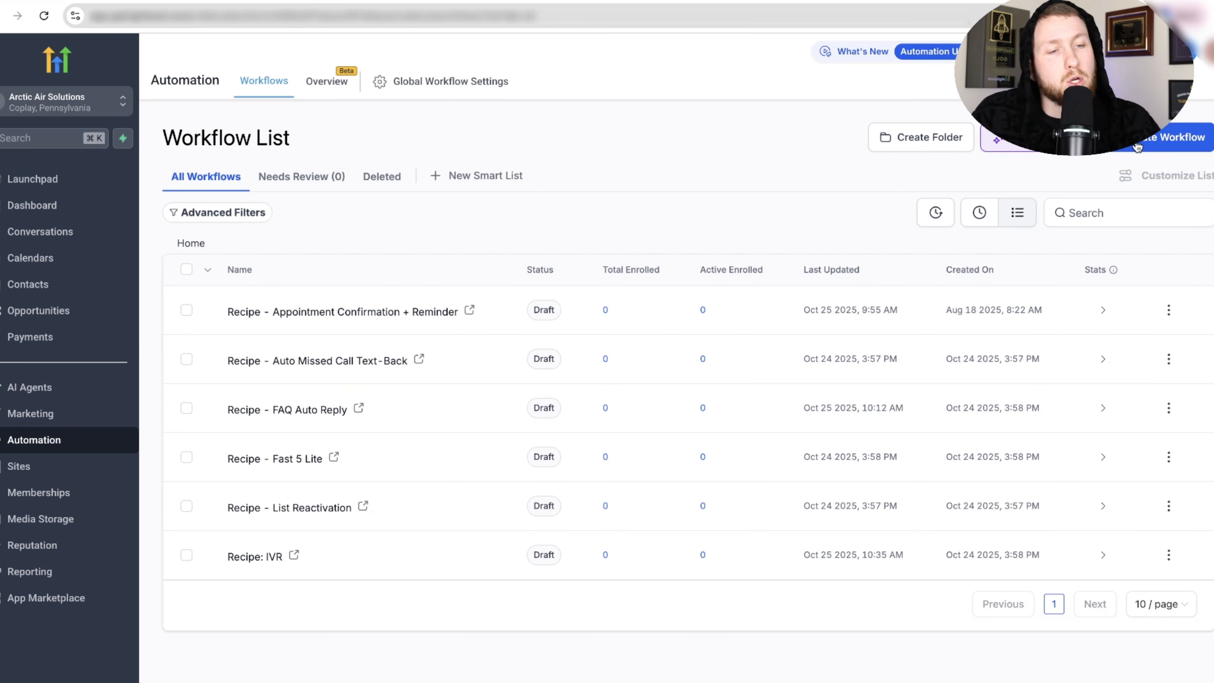
click(1053, 146)
click(744, 402)
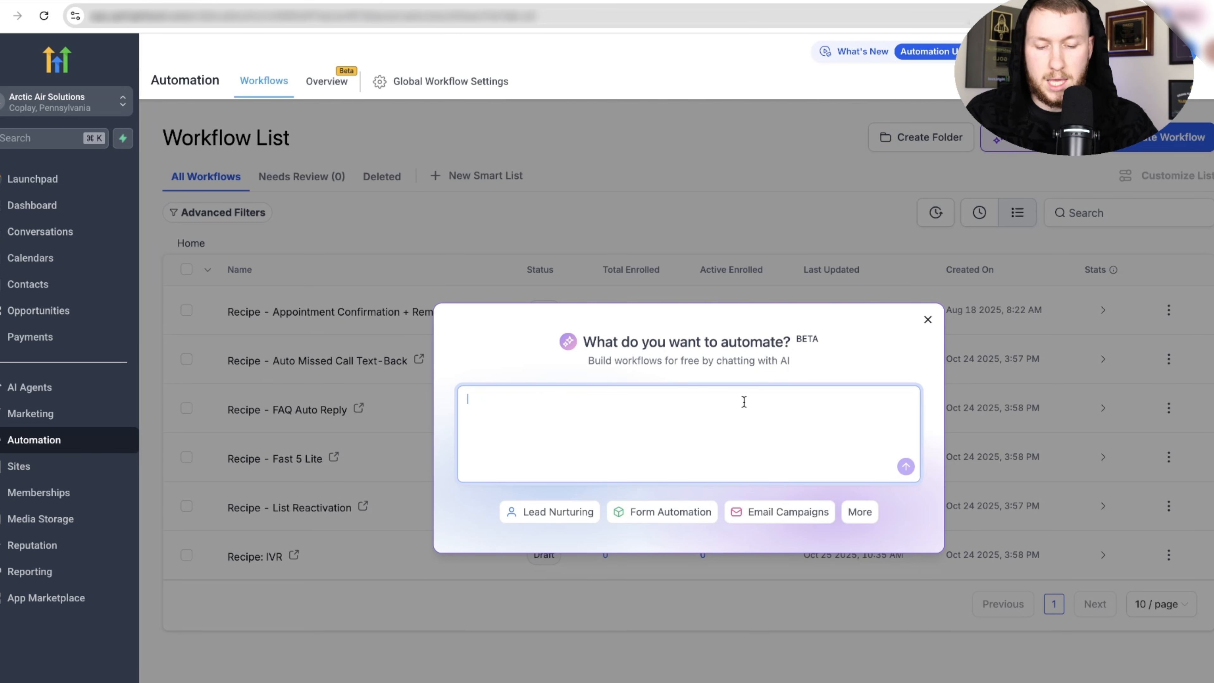
text(Hey i need an autom)
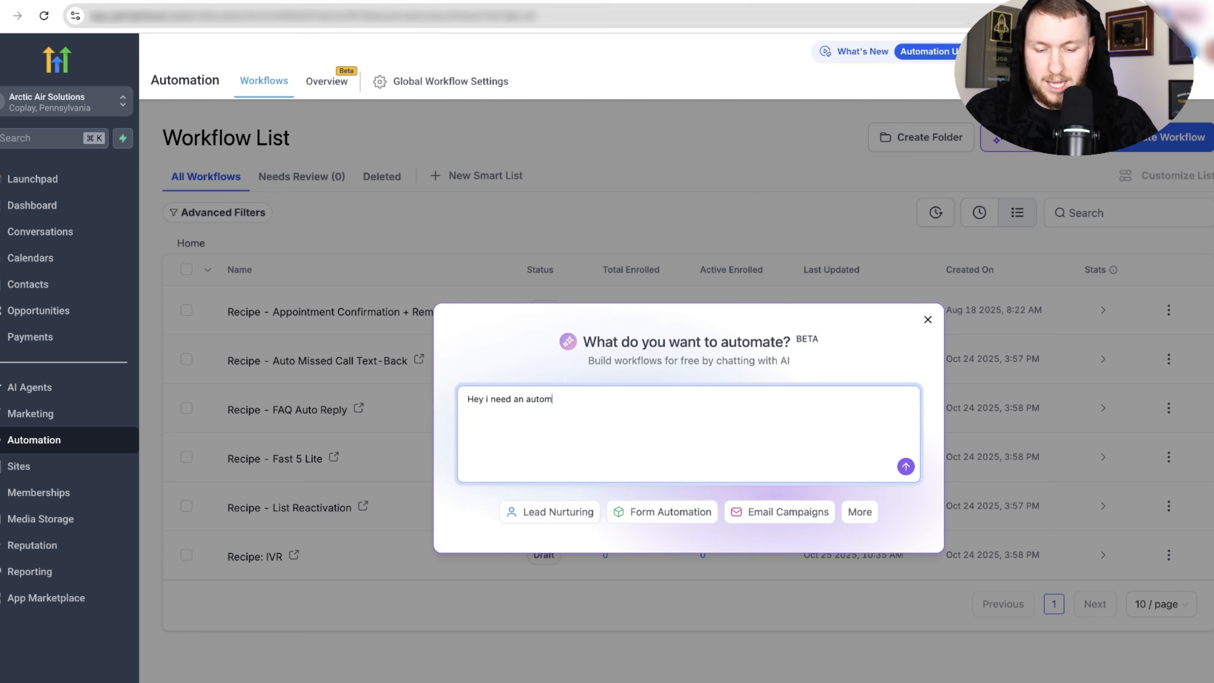
text( no)
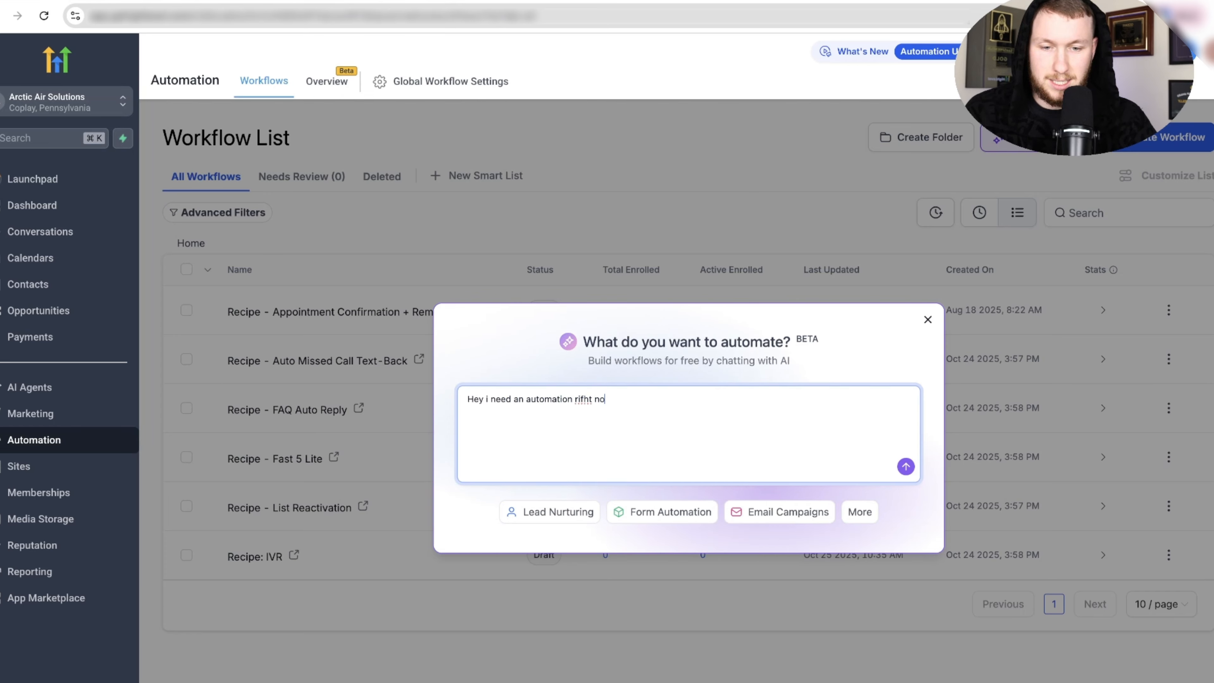
text(w.)
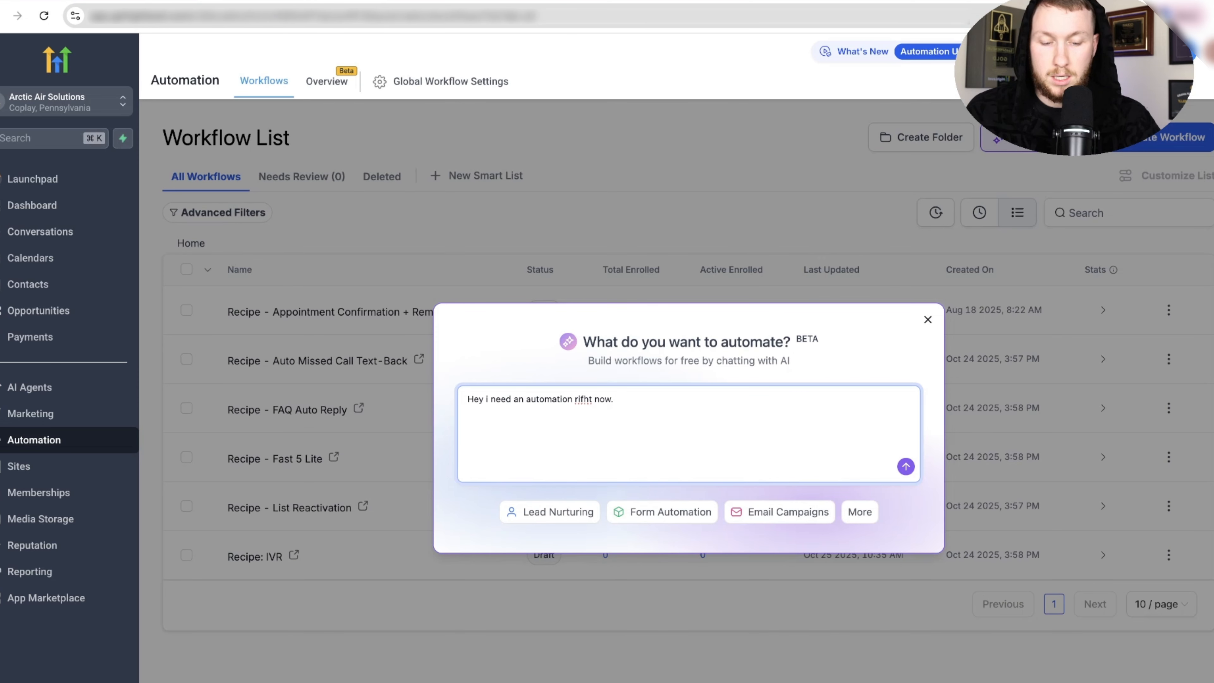
text( I need a)
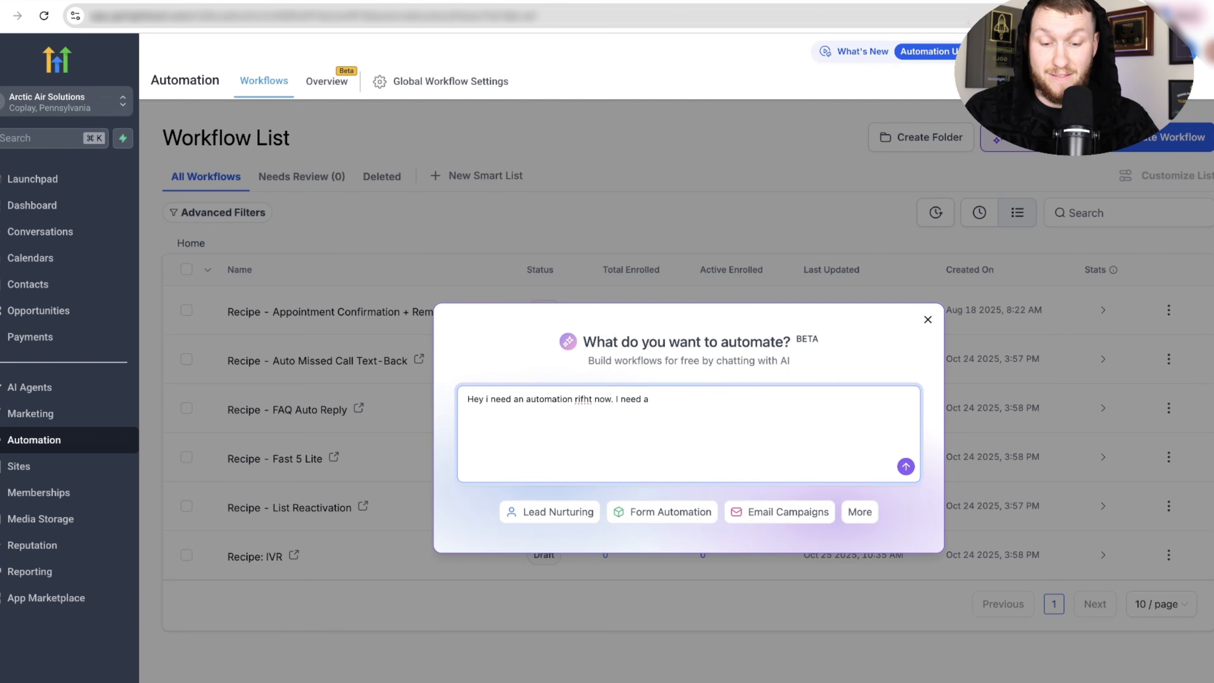
text( very long)
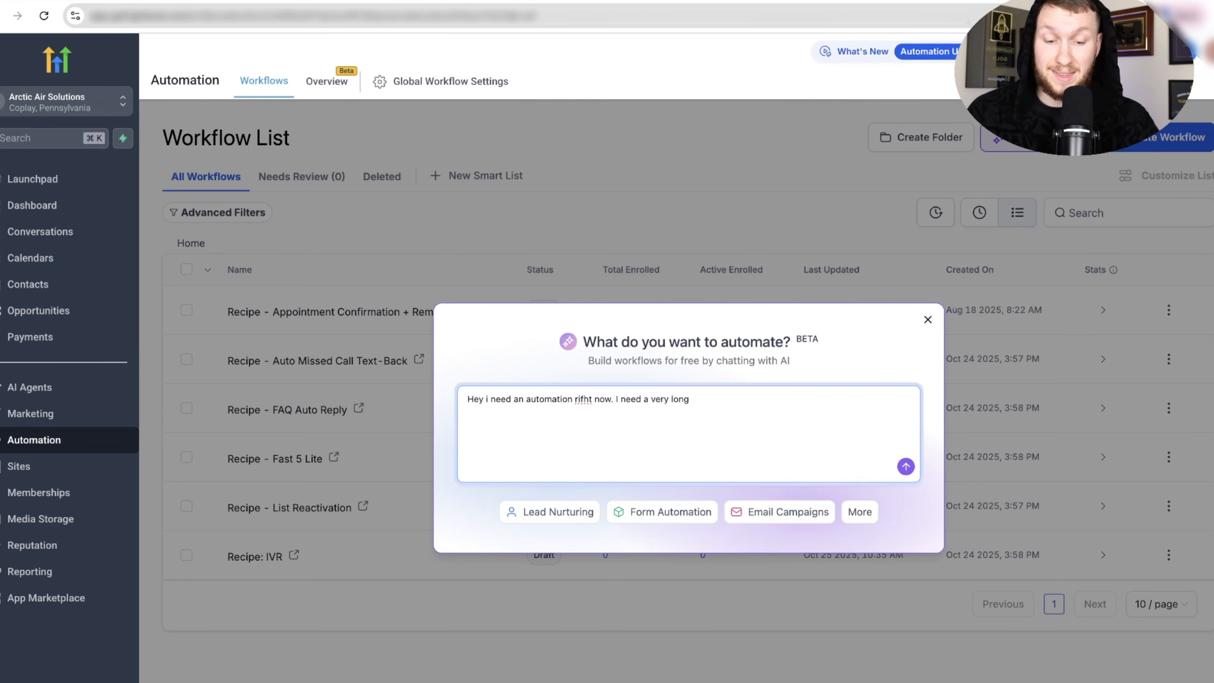
text( 7 week email promo for)
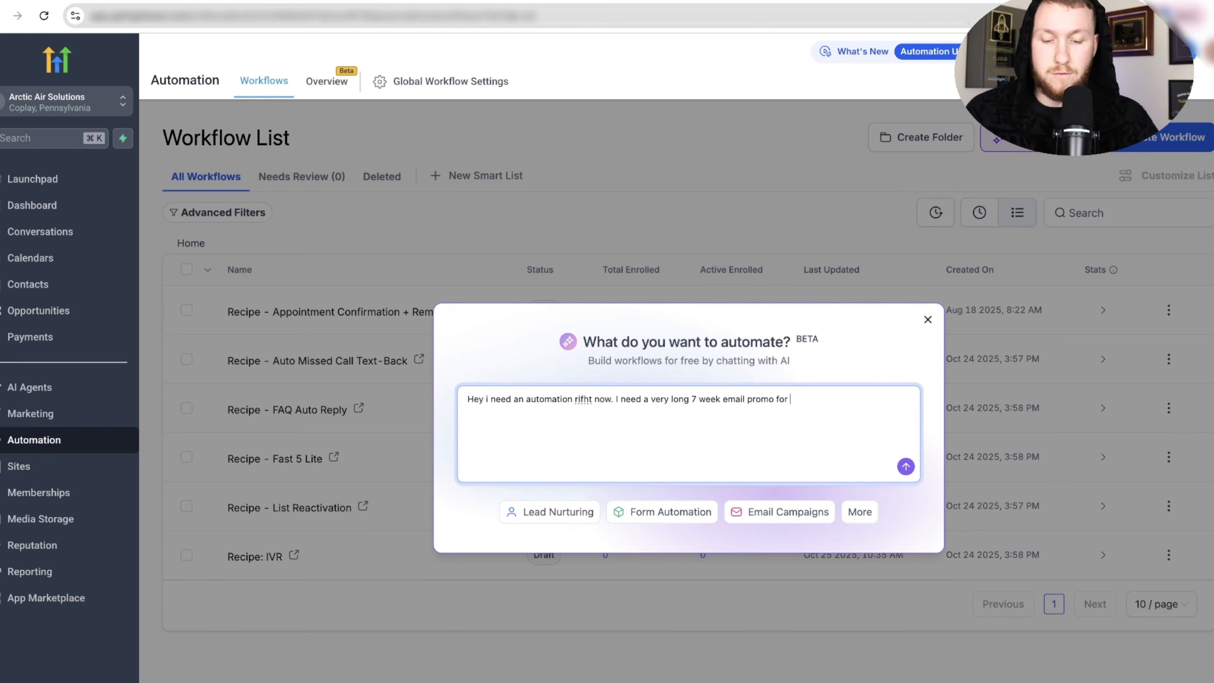
text( a chriostmas )
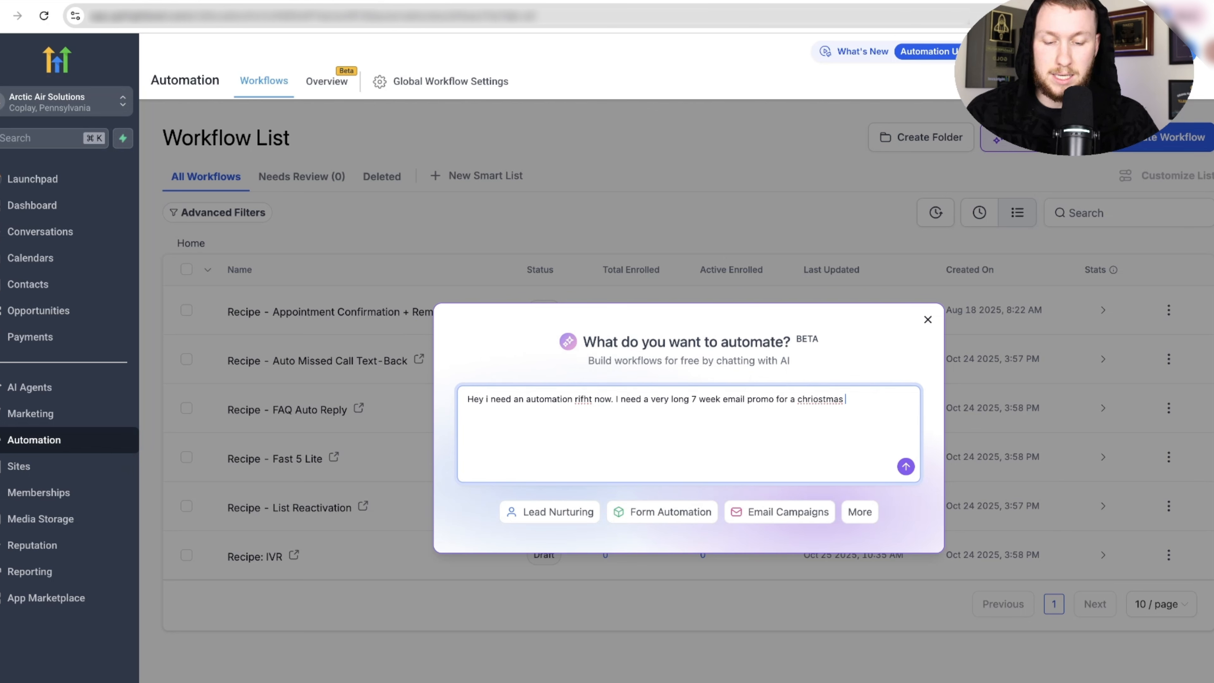
text(special i am running for my s)
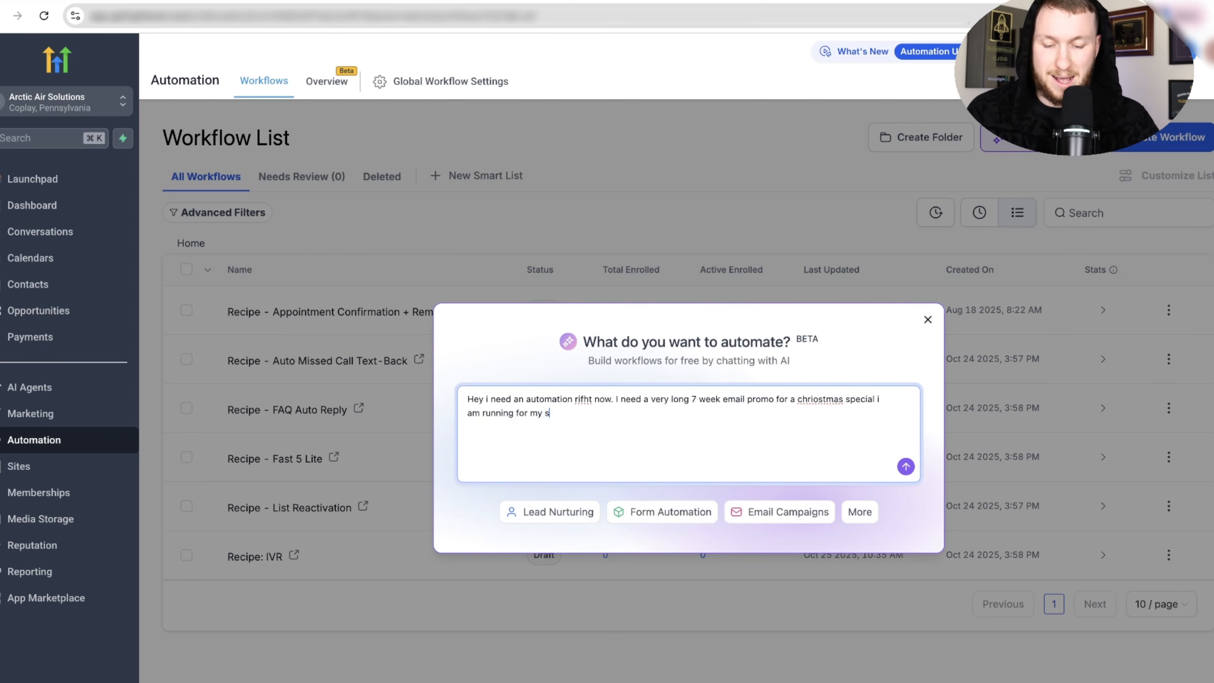
text(aas agency)
key(Return)
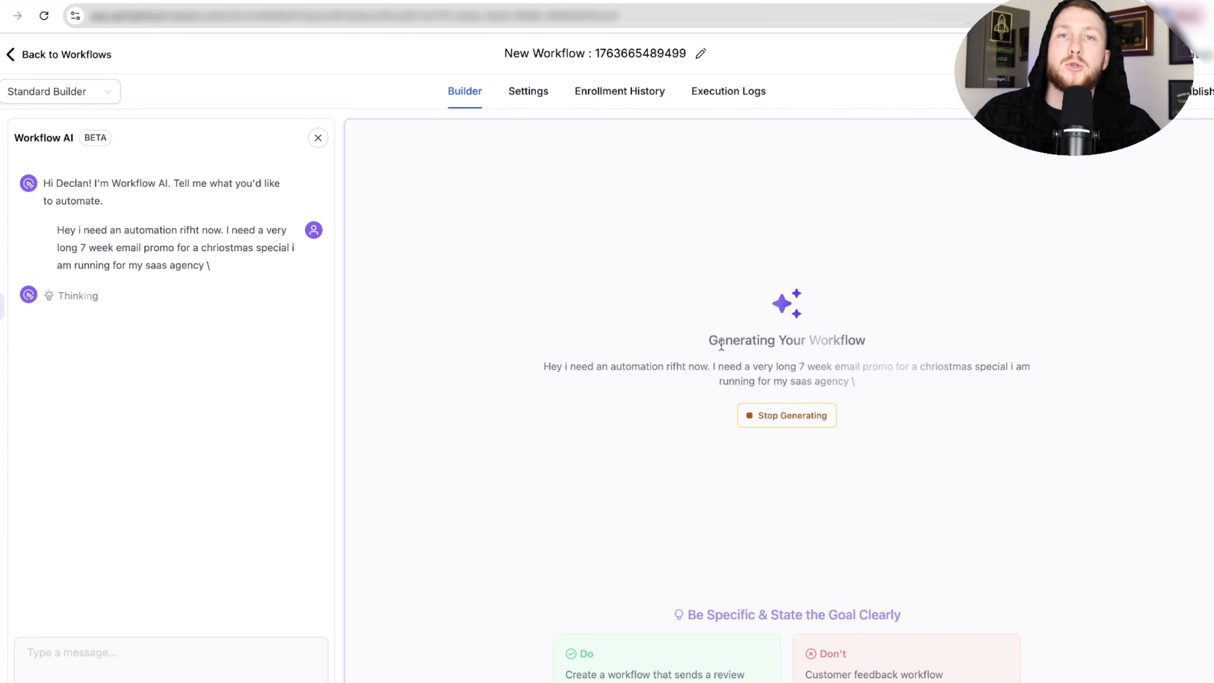
Review the generated workflow's sequence and the subject and message of the Week 1 Christmas offer email, then close the email settings
drag(534, 315, 519, 220)
scroll(519, 220, down, 15)
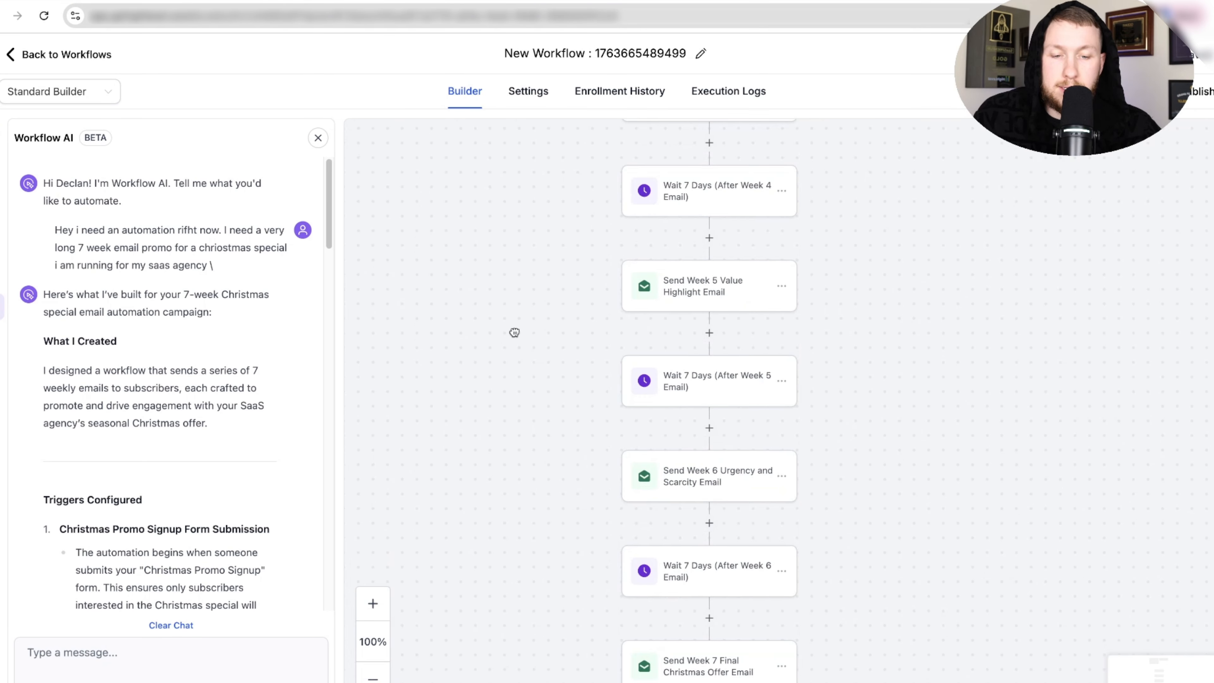
scroll(507, 330, right, 2)
scroll(499, 264, up, 18)
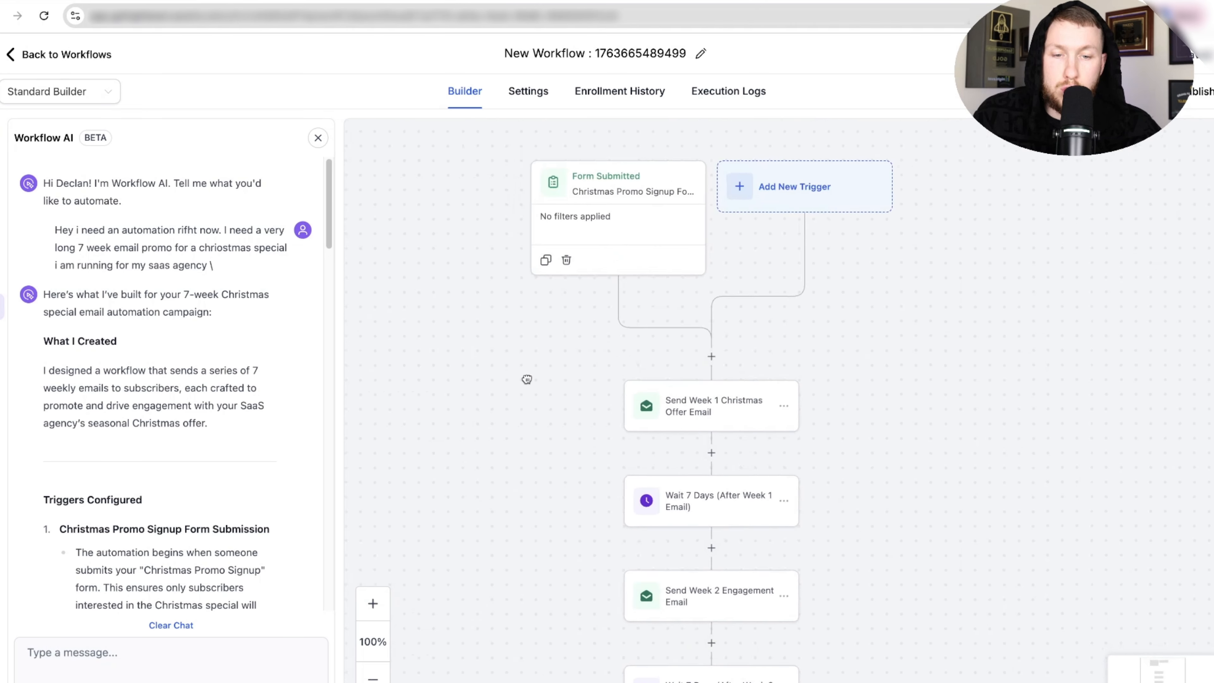
scroll(526, 380, down, 3)
click(708, 263)
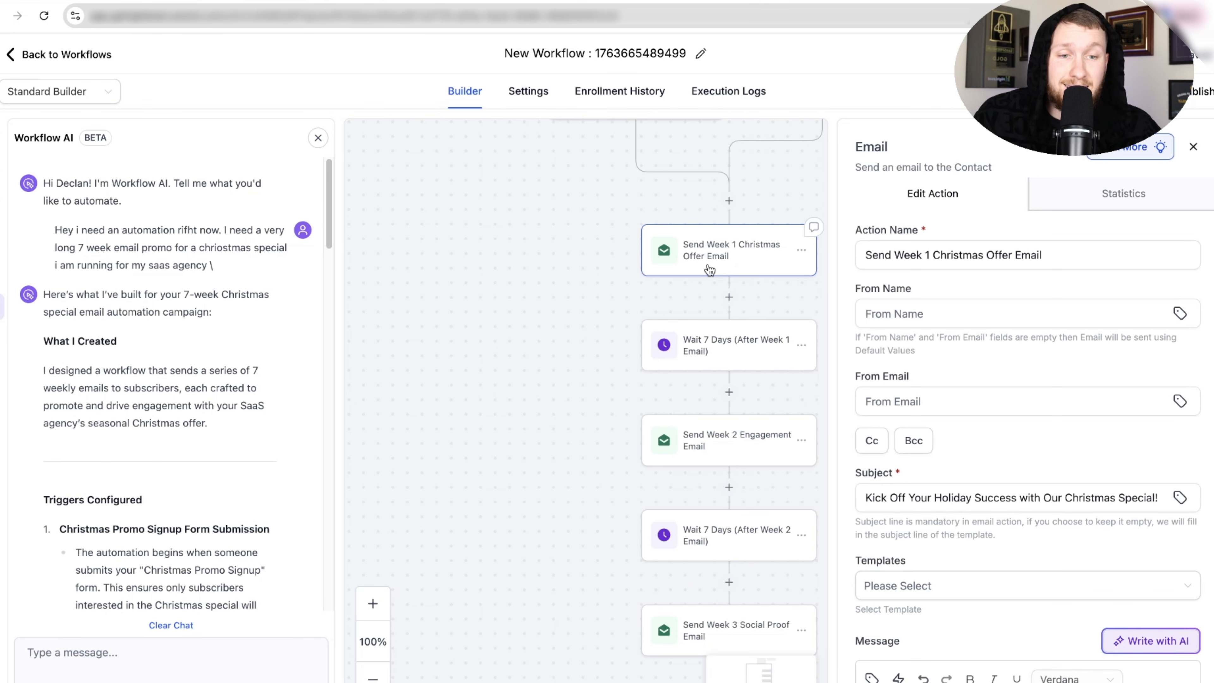
scroll(926, 348, down, 5)
drag(1062, 565, 997, 546)
click(997, 545)
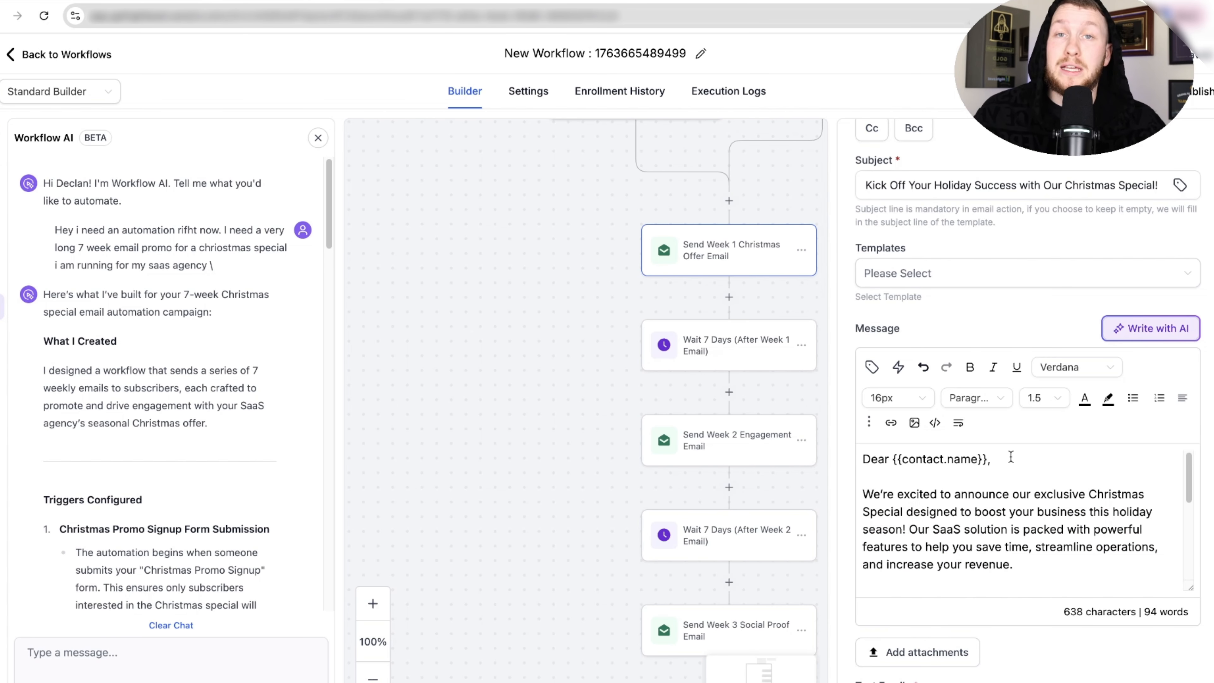
click(166, 656)
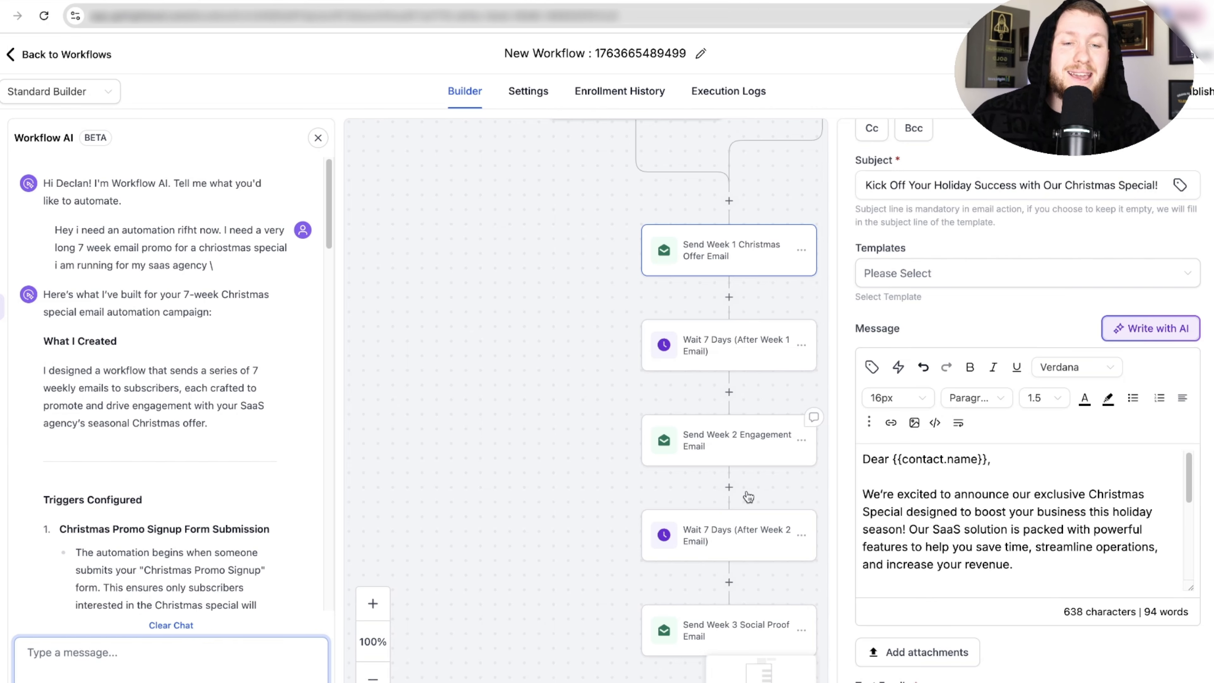
click(1070, 681)
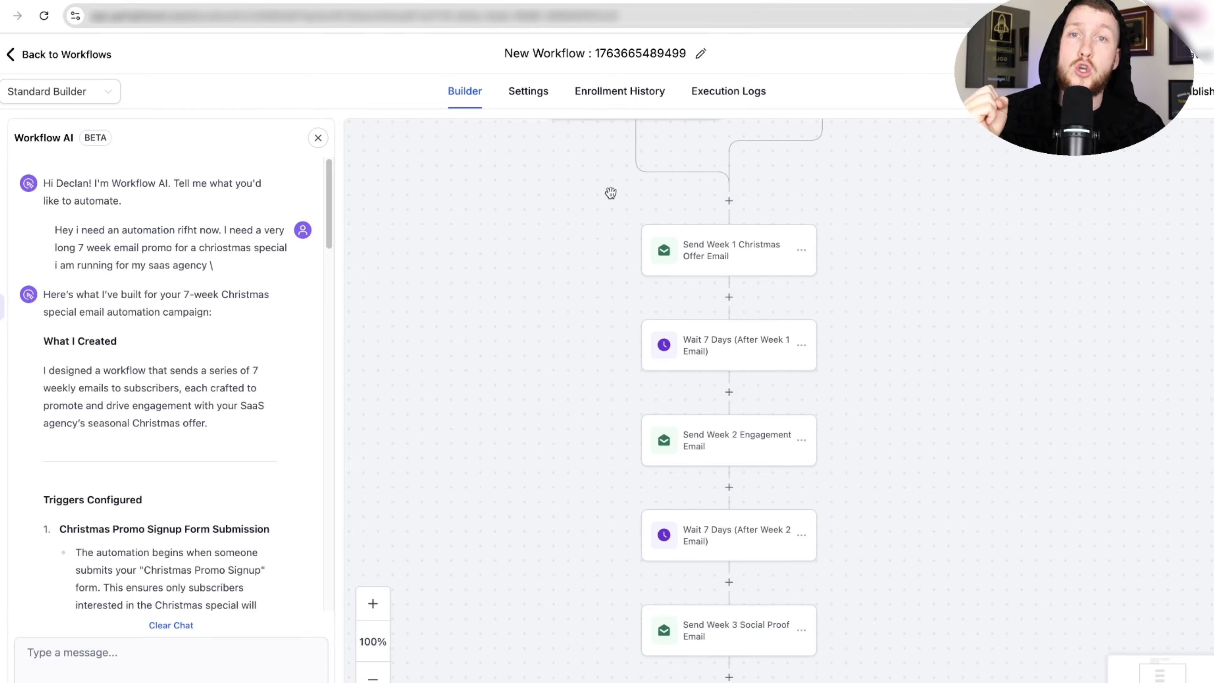
Leave the workflow and open the home page of the Muffler Shop website in the page editor
click(101, 62)
click(767, 445)
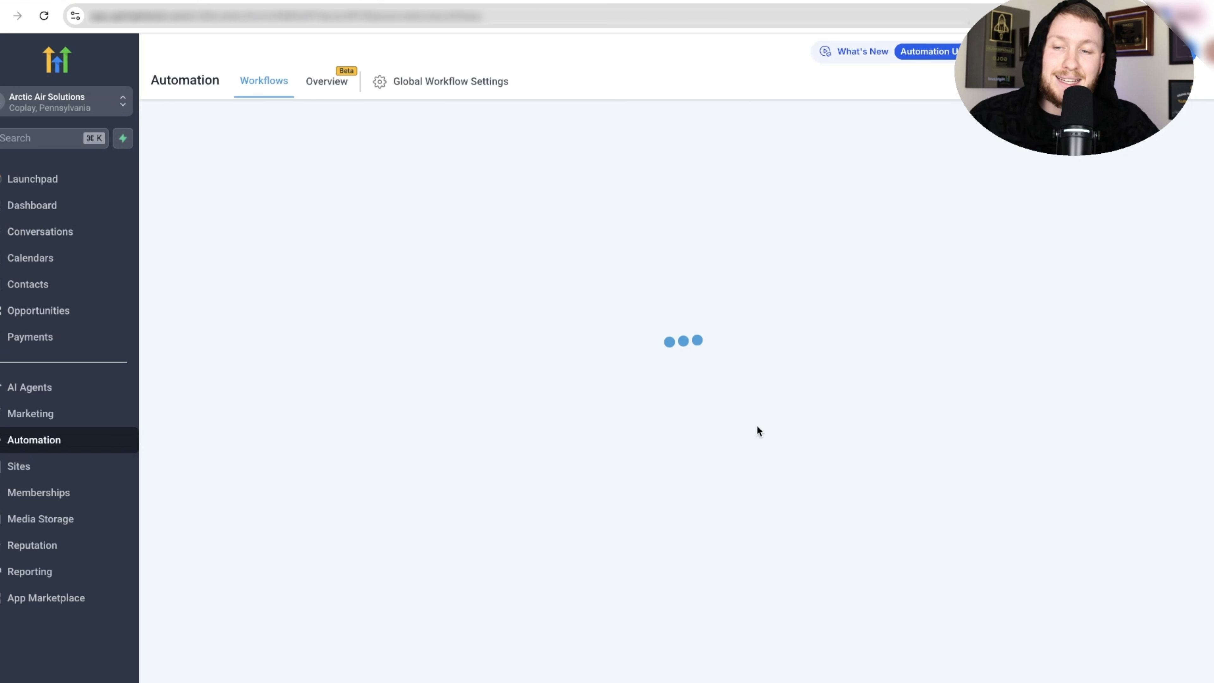
click(68, 464)
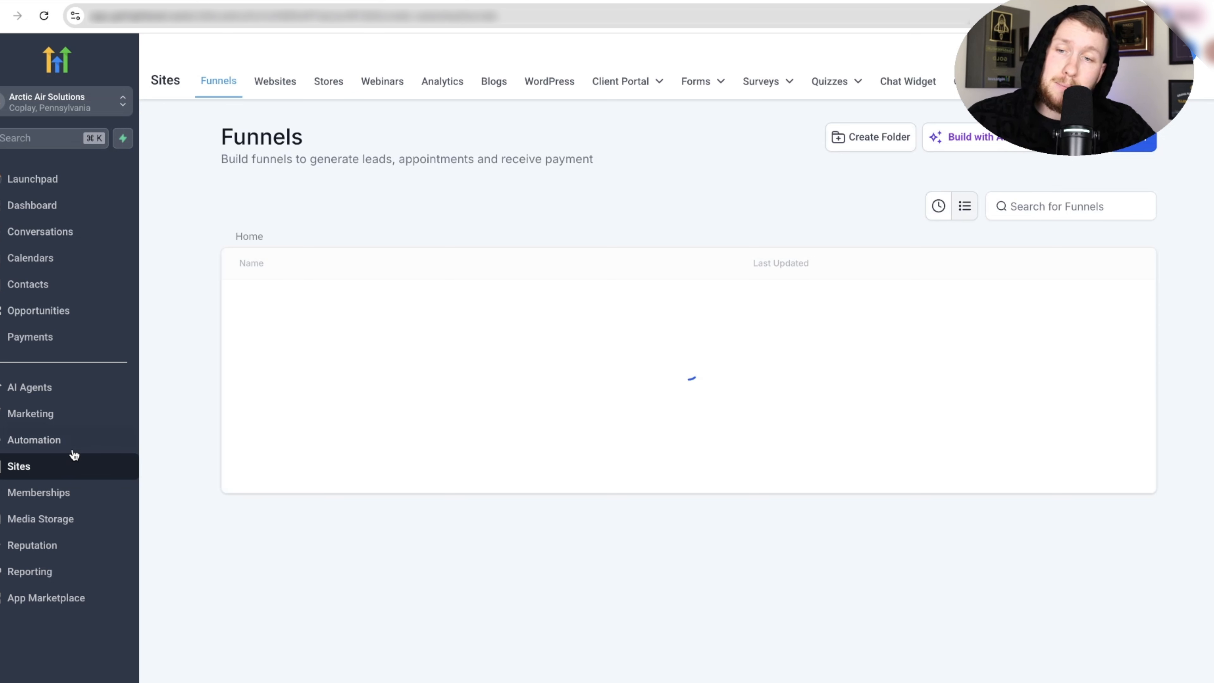
click(282, 85)
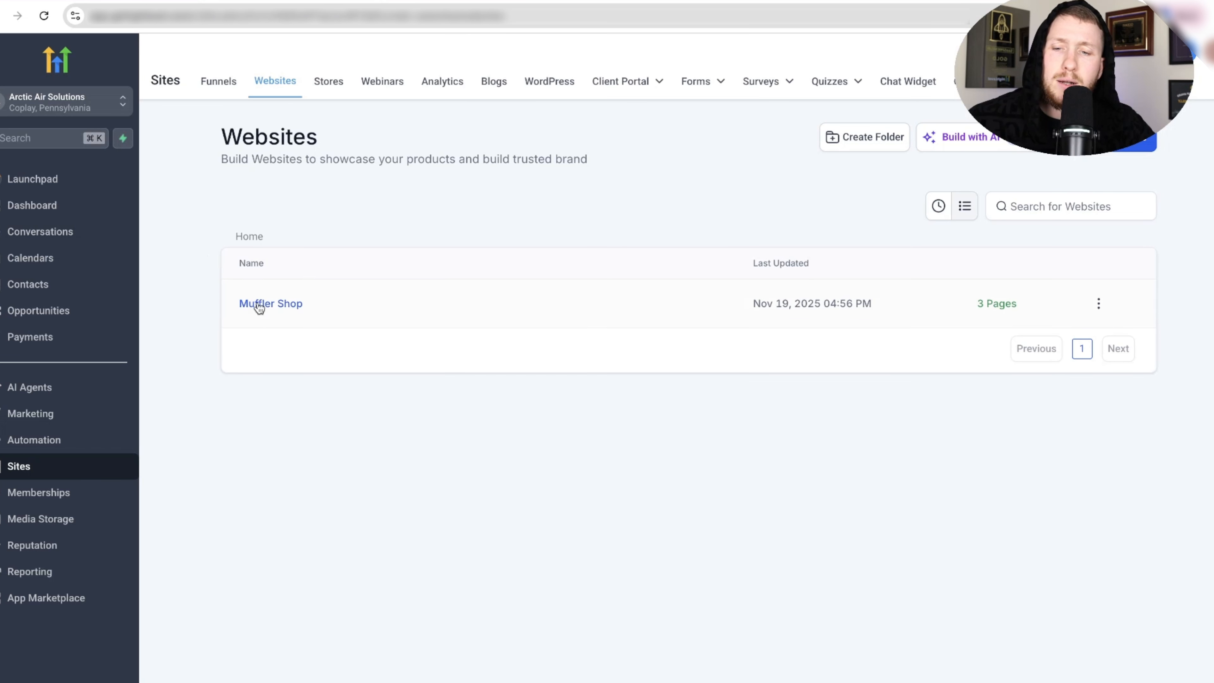
click(288, 306)
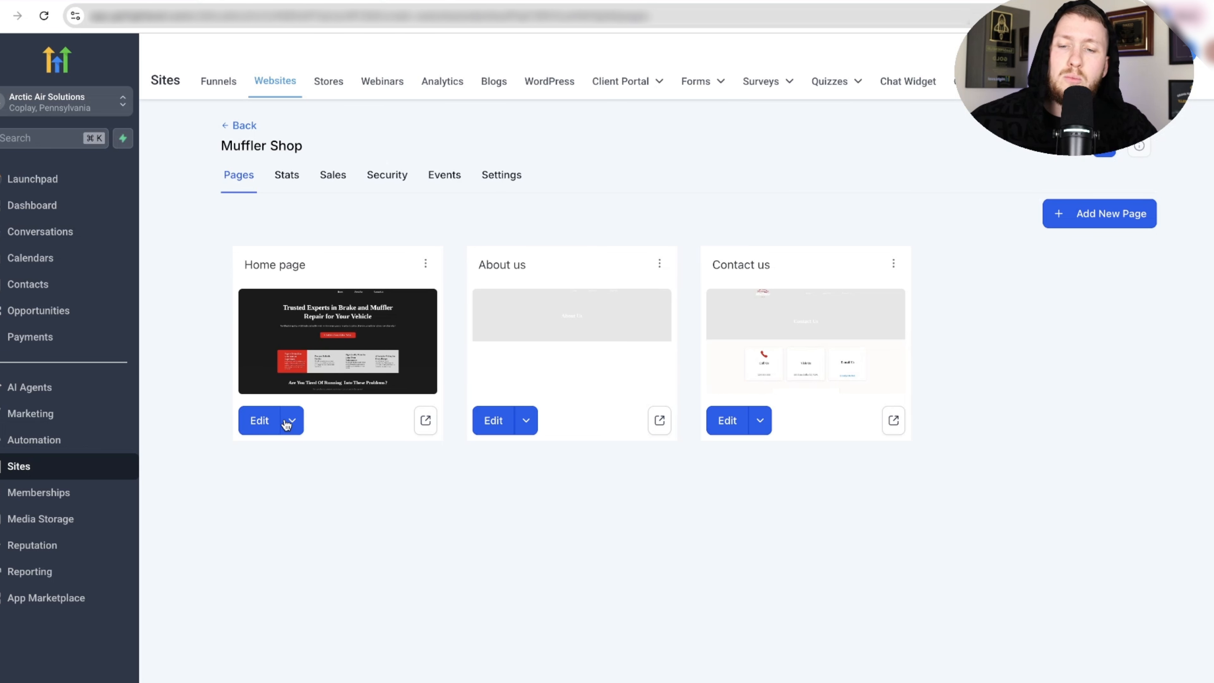
click(289, 421)
click(301, 385)
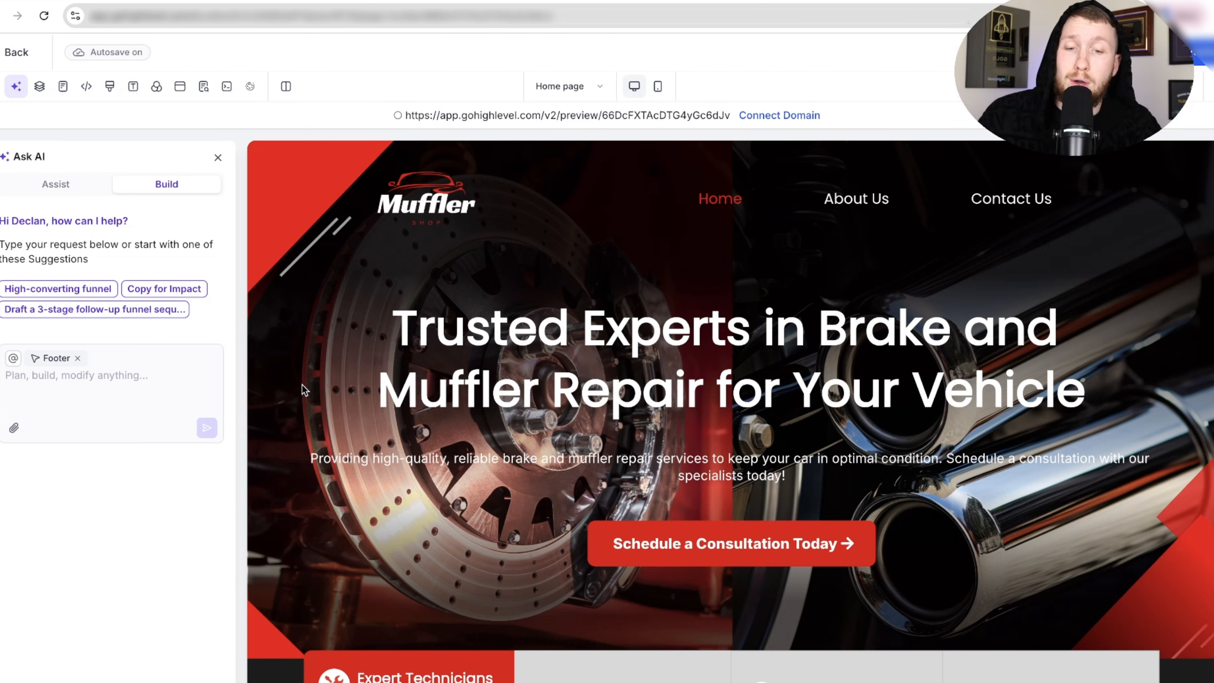
Ask the AI builder to make all buttons on the website green with white text, ending the request with "DO IT NOW"
click(149, 396)
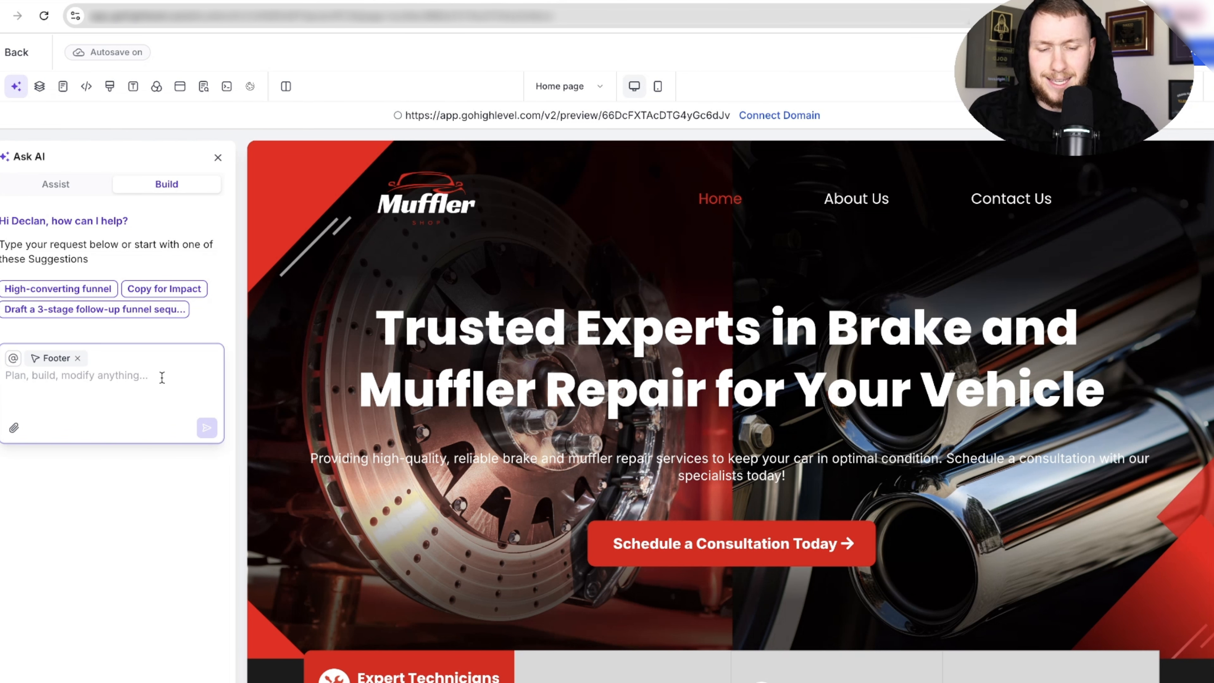
text(i want all th)
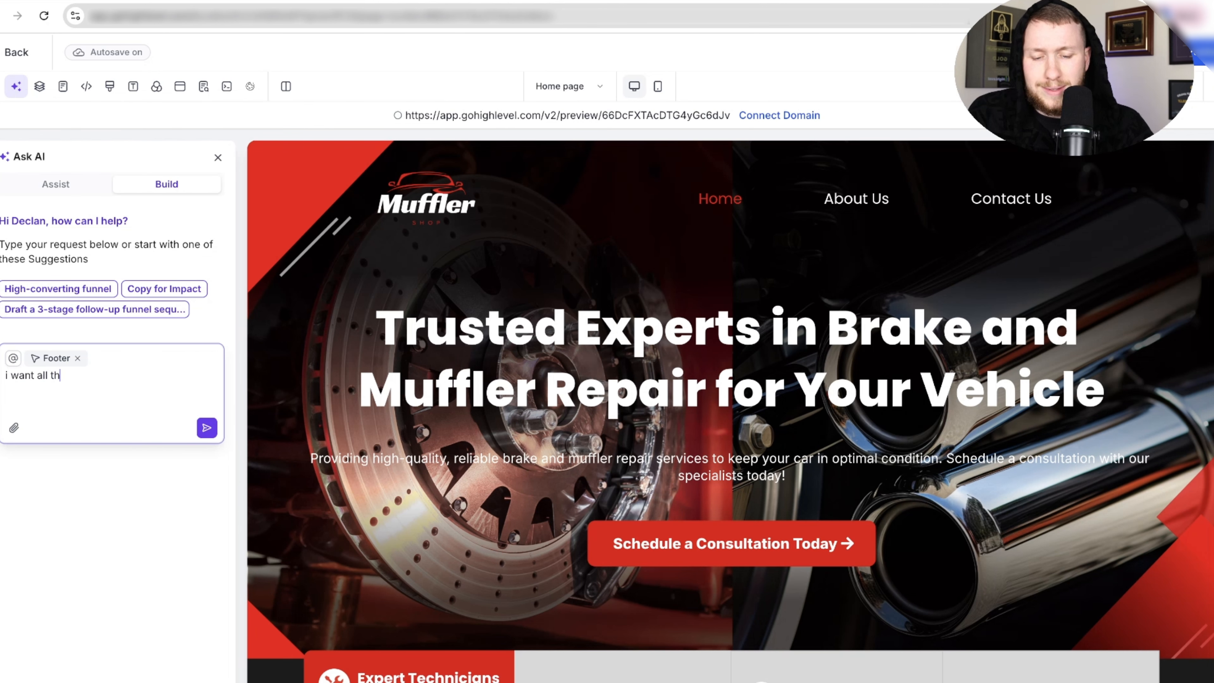
text(ese buttons to)
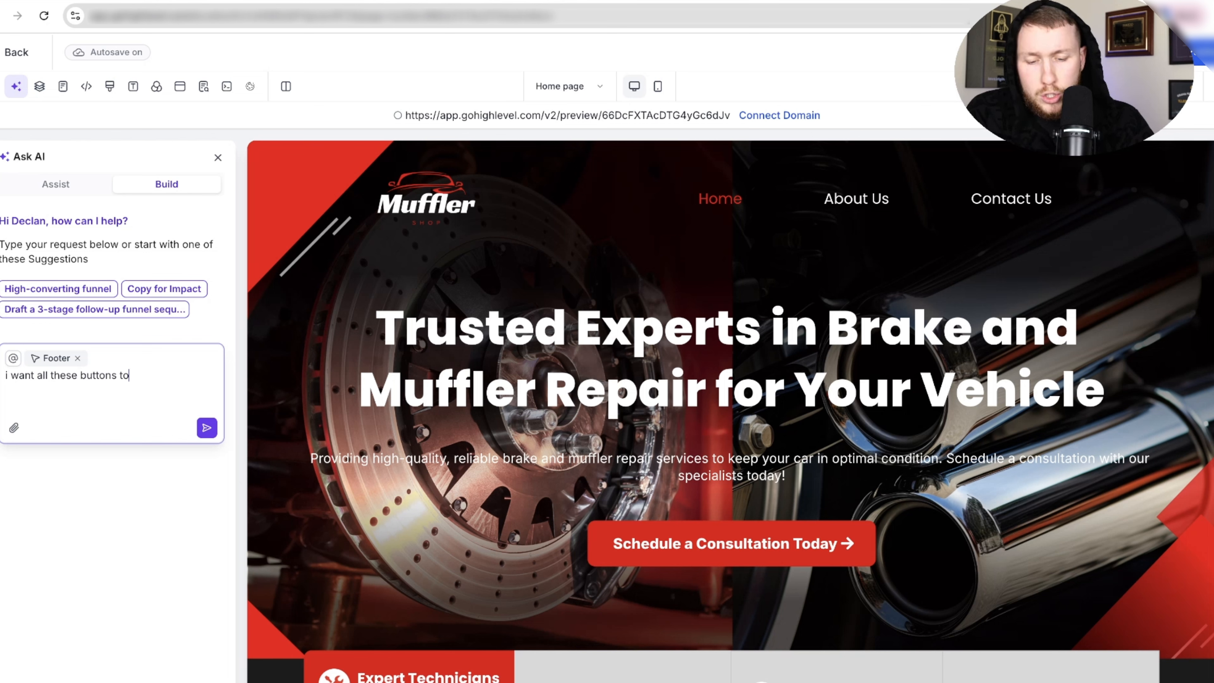
text( be green on )
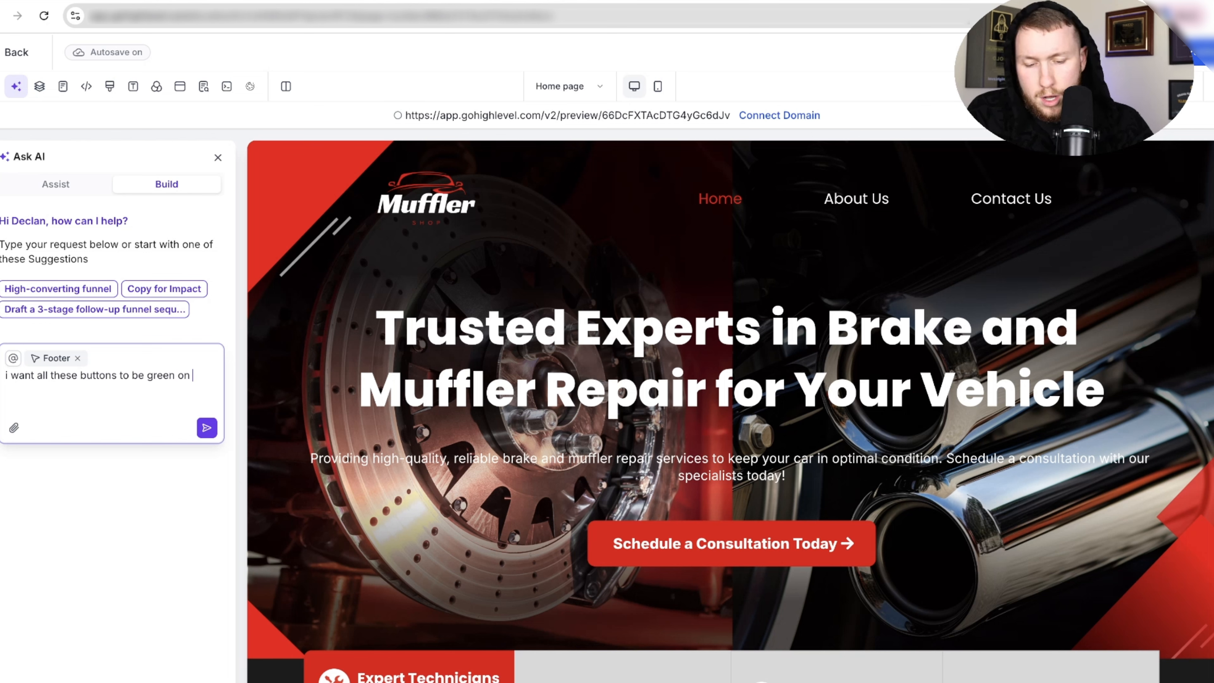
text(this website w)
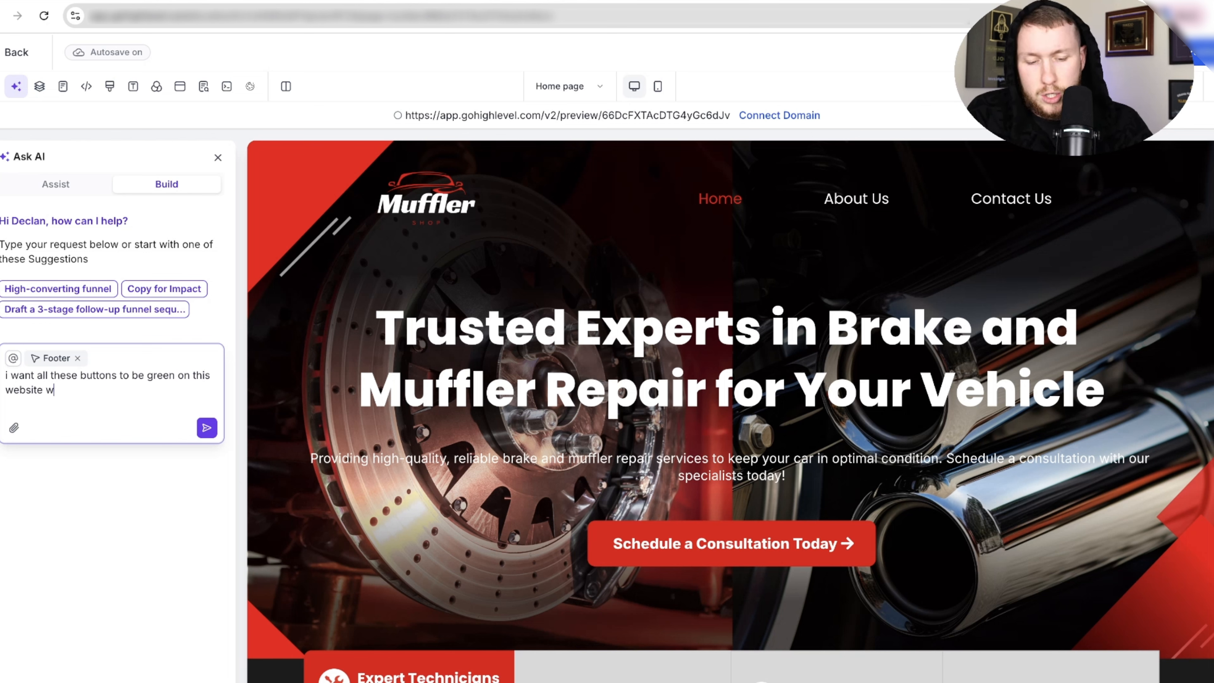
text(ith white text)
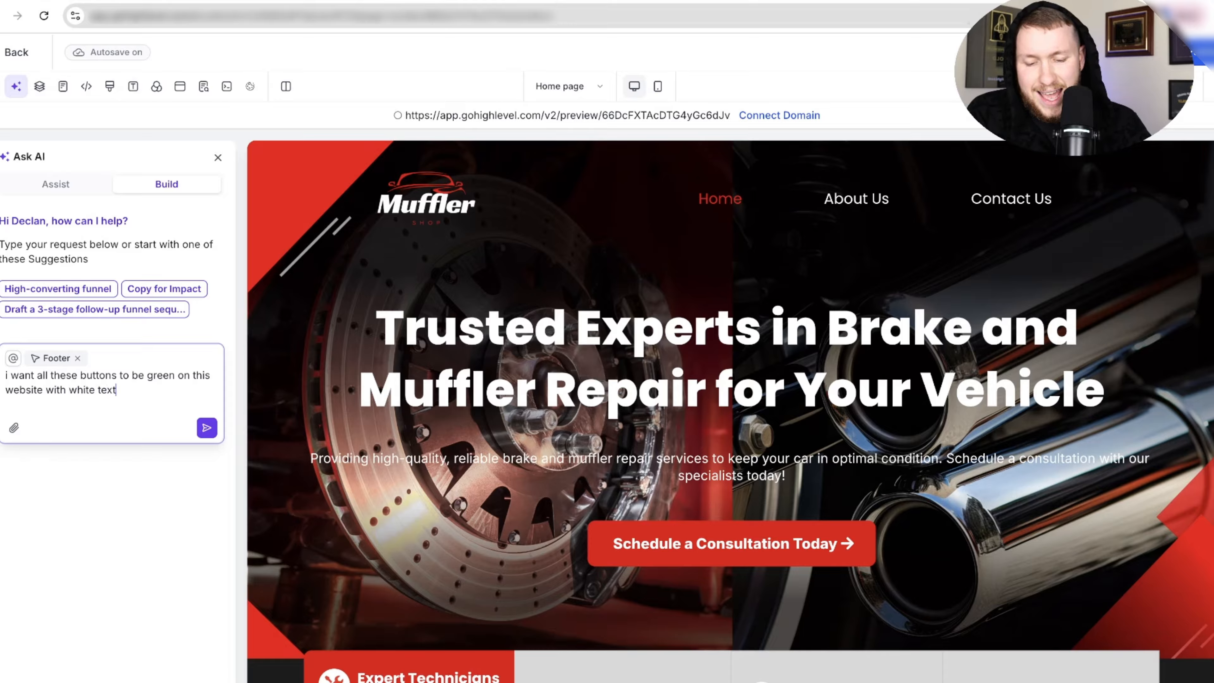
text(.)
key(BackSpace)
text(. DO IT NOW)
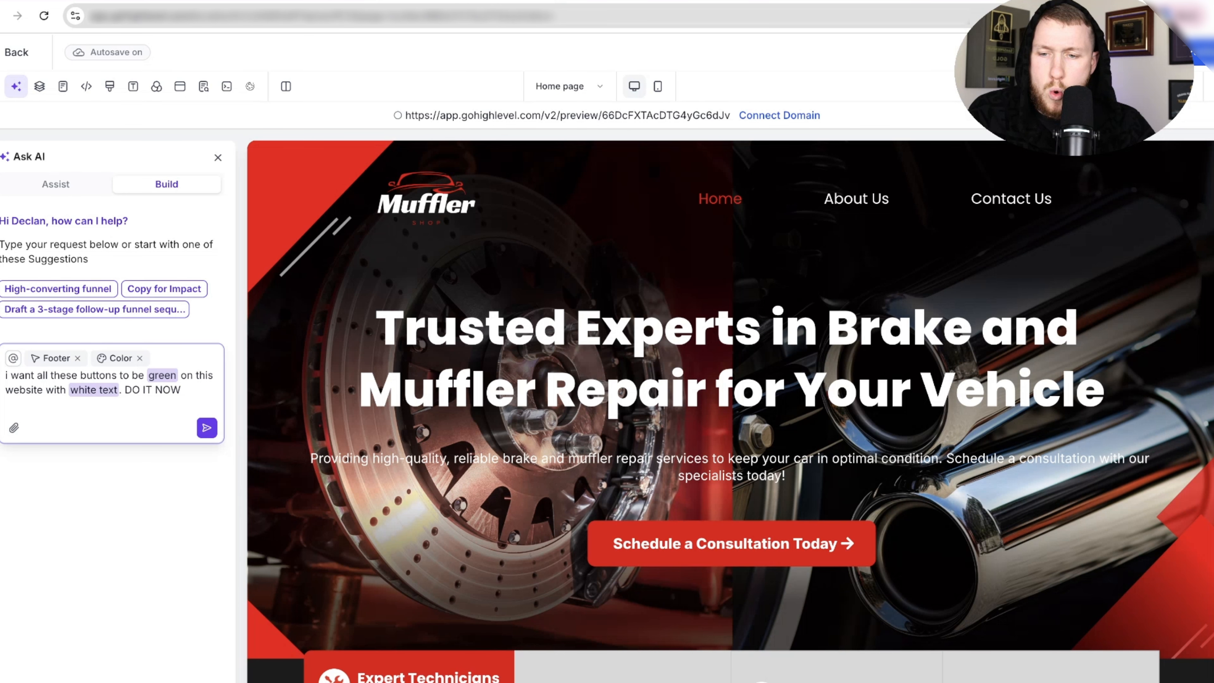
key(Return)
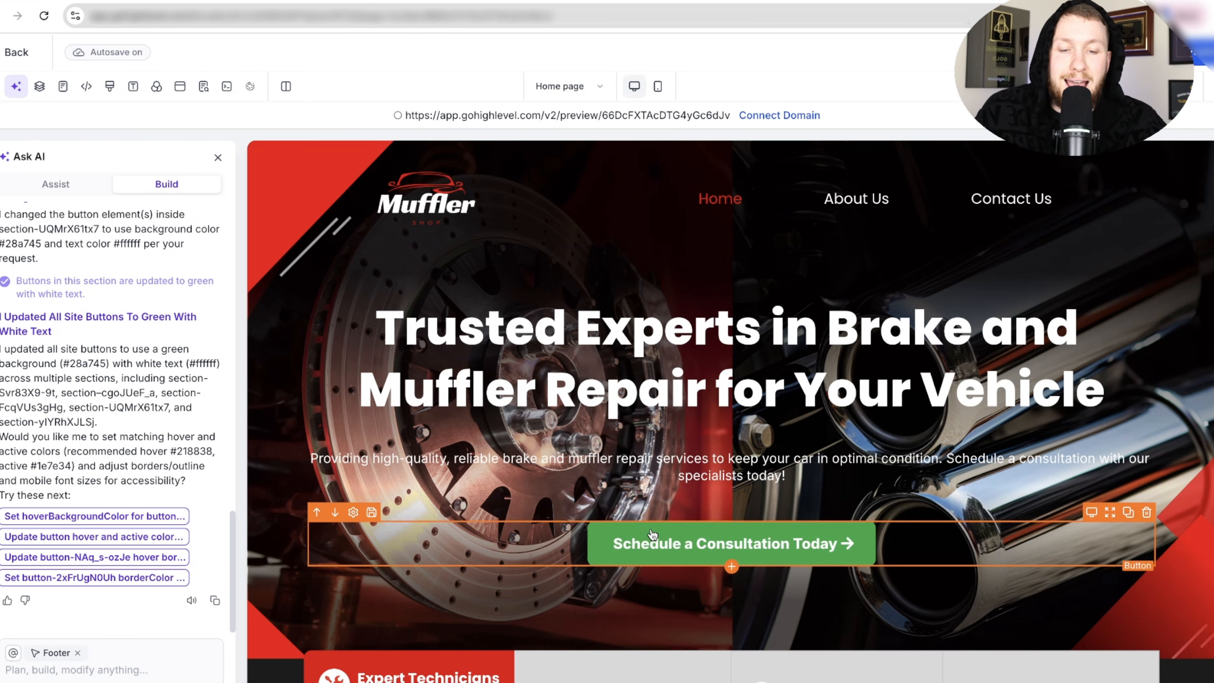
Examine the home page from the hero to the contact section to check the restyled consultation buttons
scroll(649, 525, down, 5)
scroll(648, 524, down, 20)
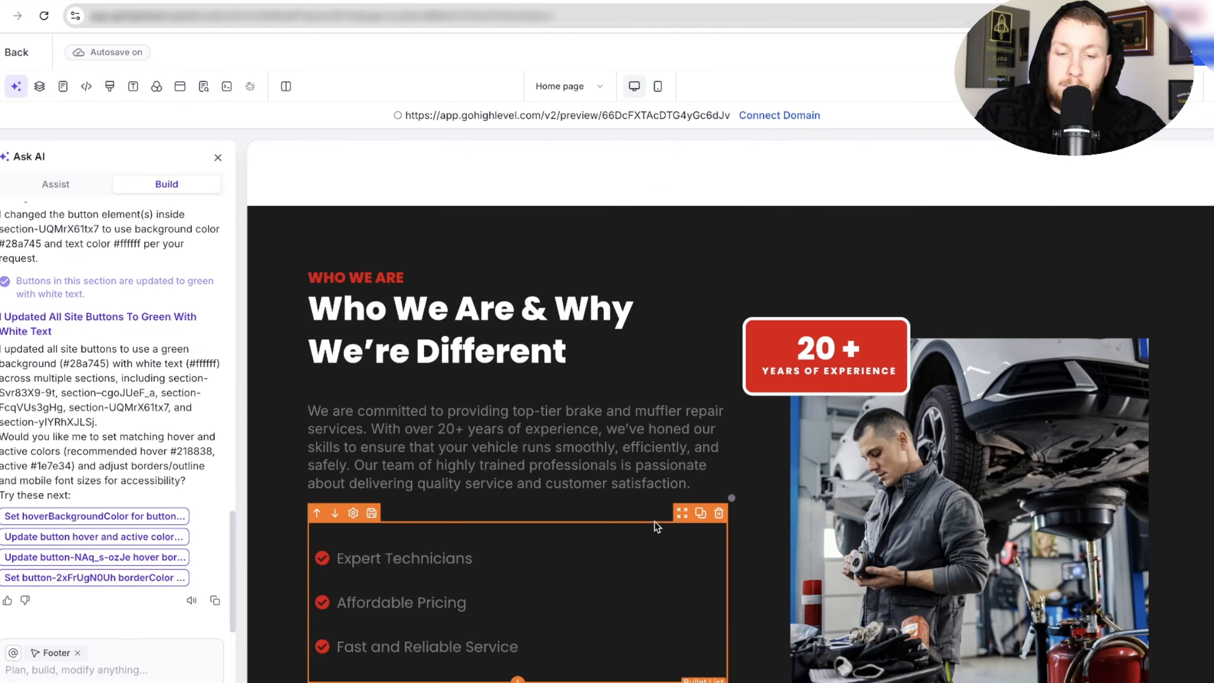
scroll(441, 331, down, 20)
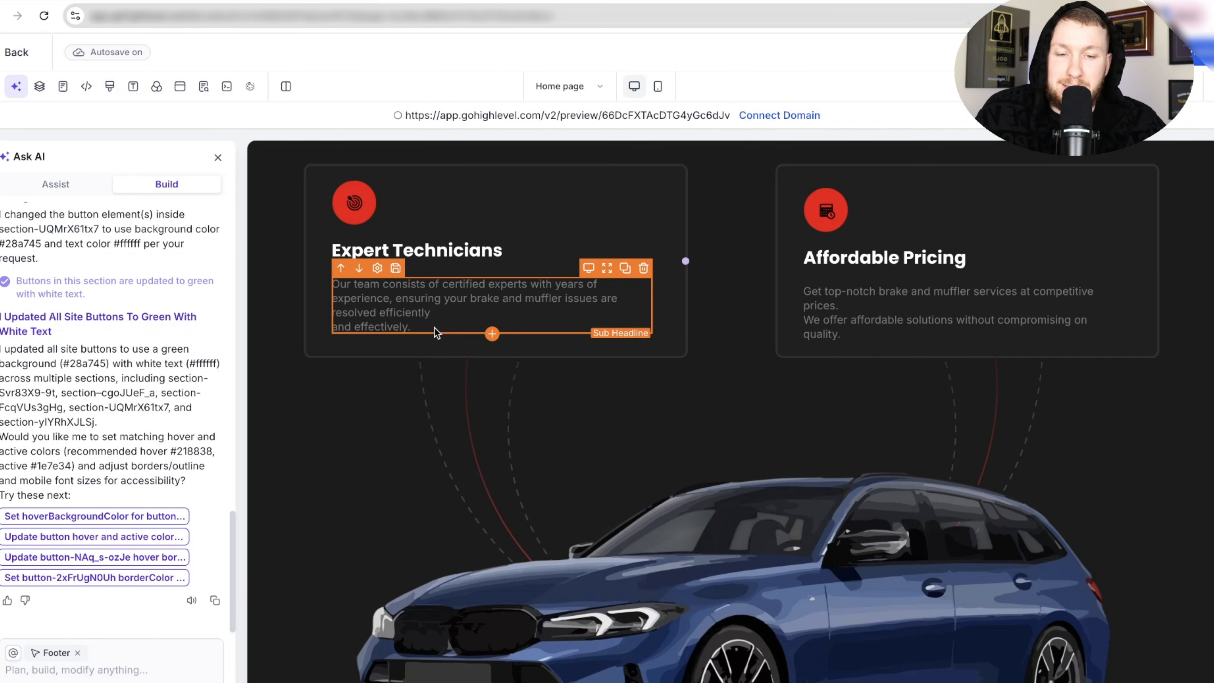
scroll(432, 328, down, 7)
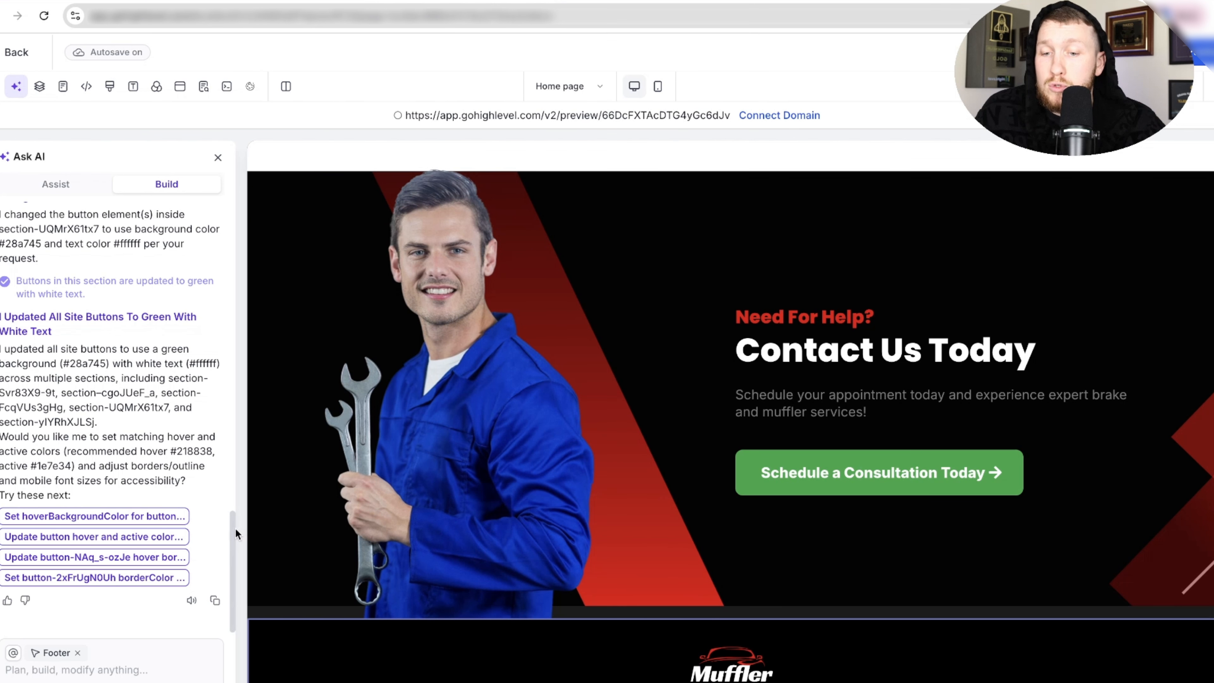
drag(234, 530, 219, 565)
scroll(489, 519, up, 15)
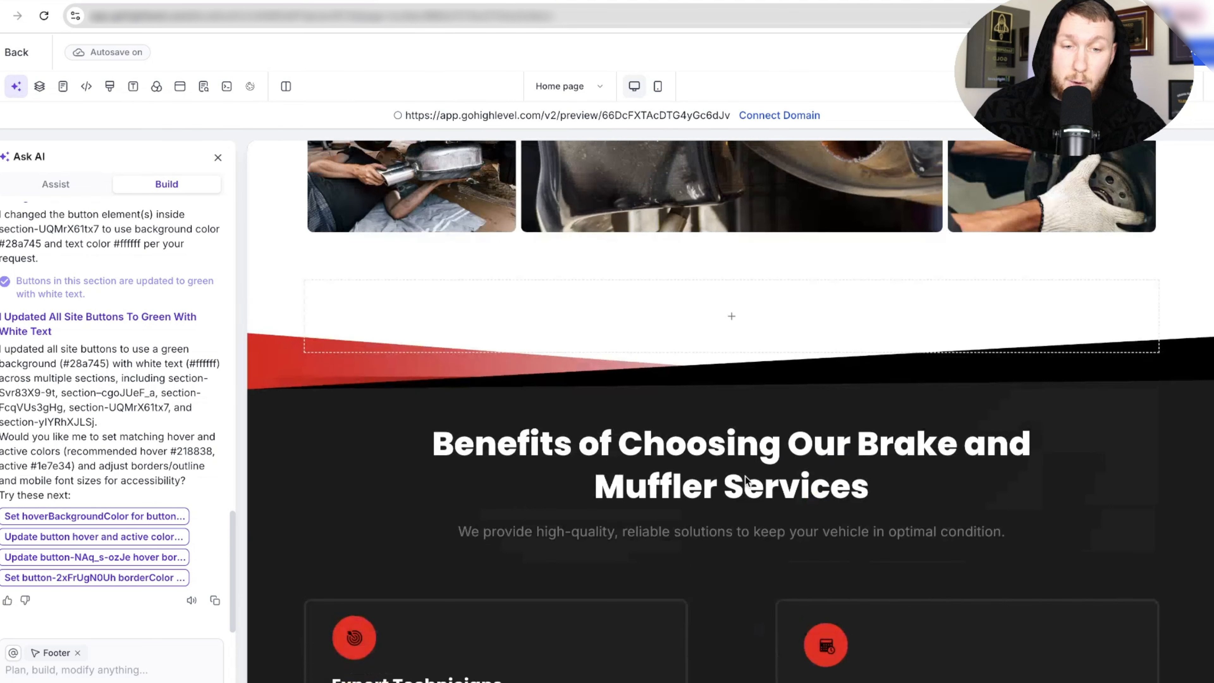
scroll(744, 479, up, 20)
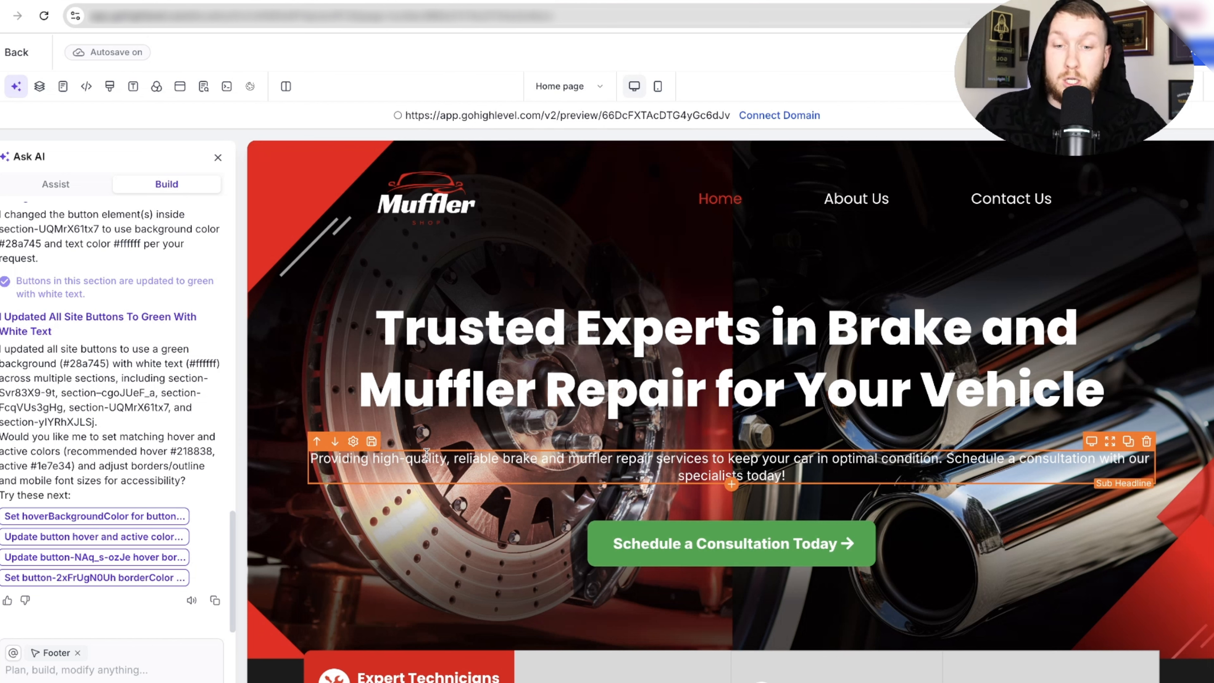
Ask the AI builder to change all of the pictures to much better, brighter car images
click(132, 667)
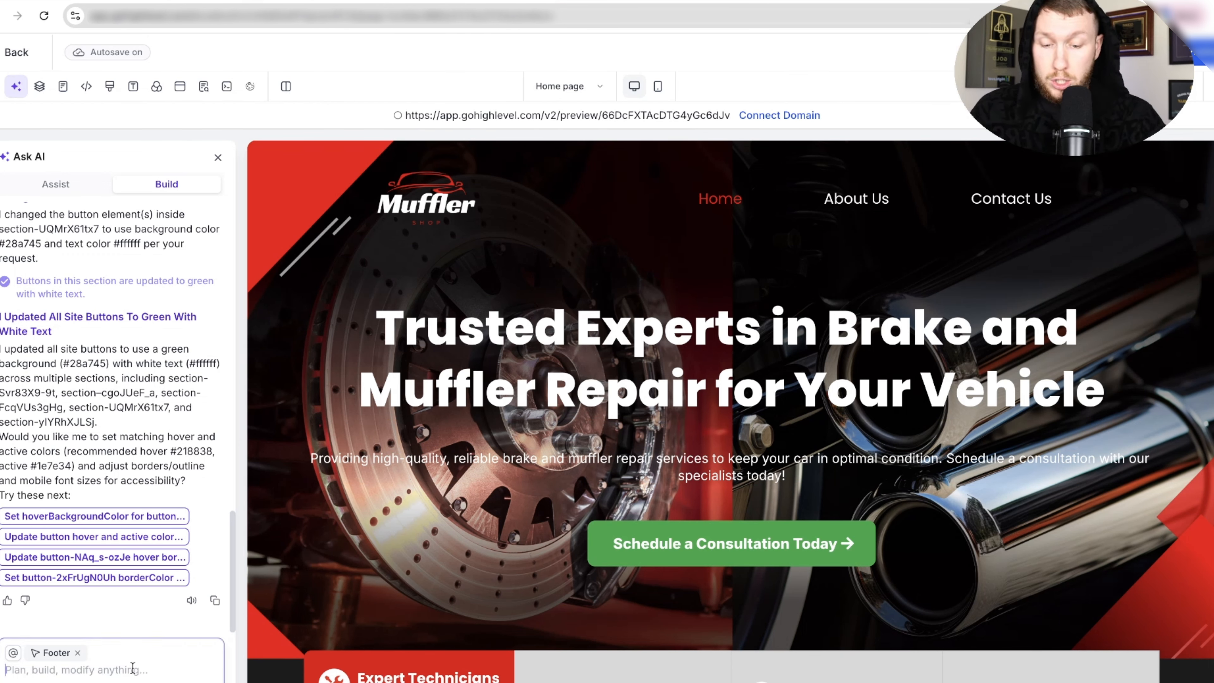
text(Chnage all of )
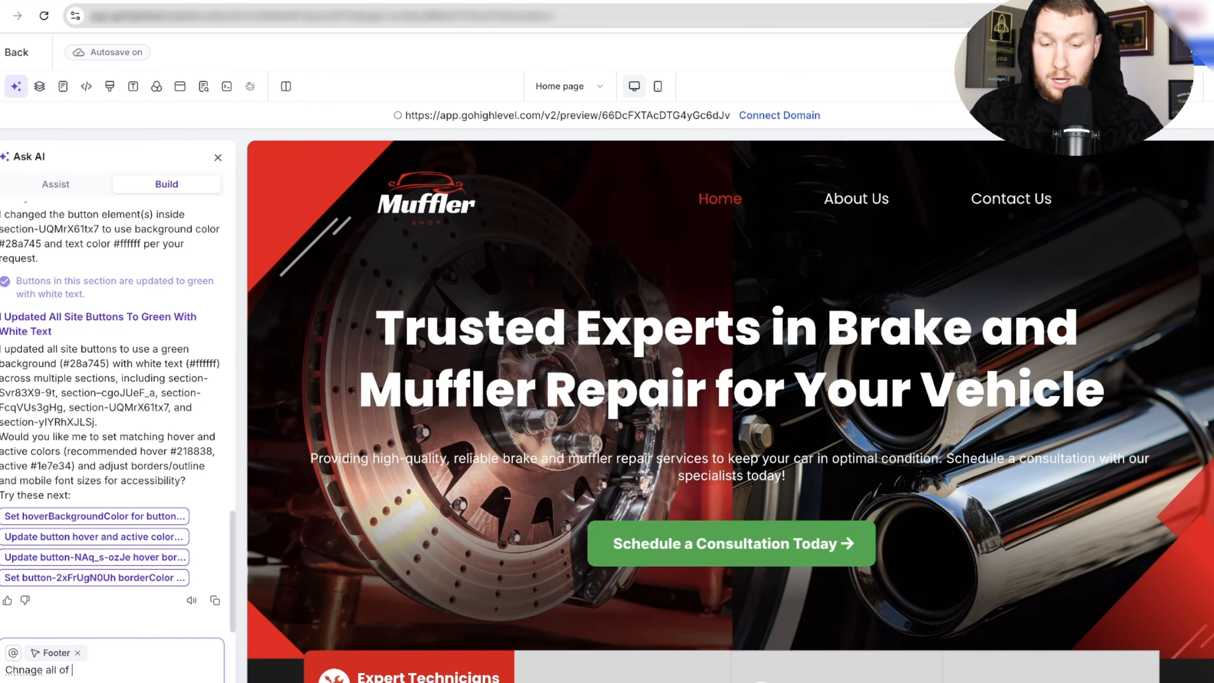
text(the pictures )
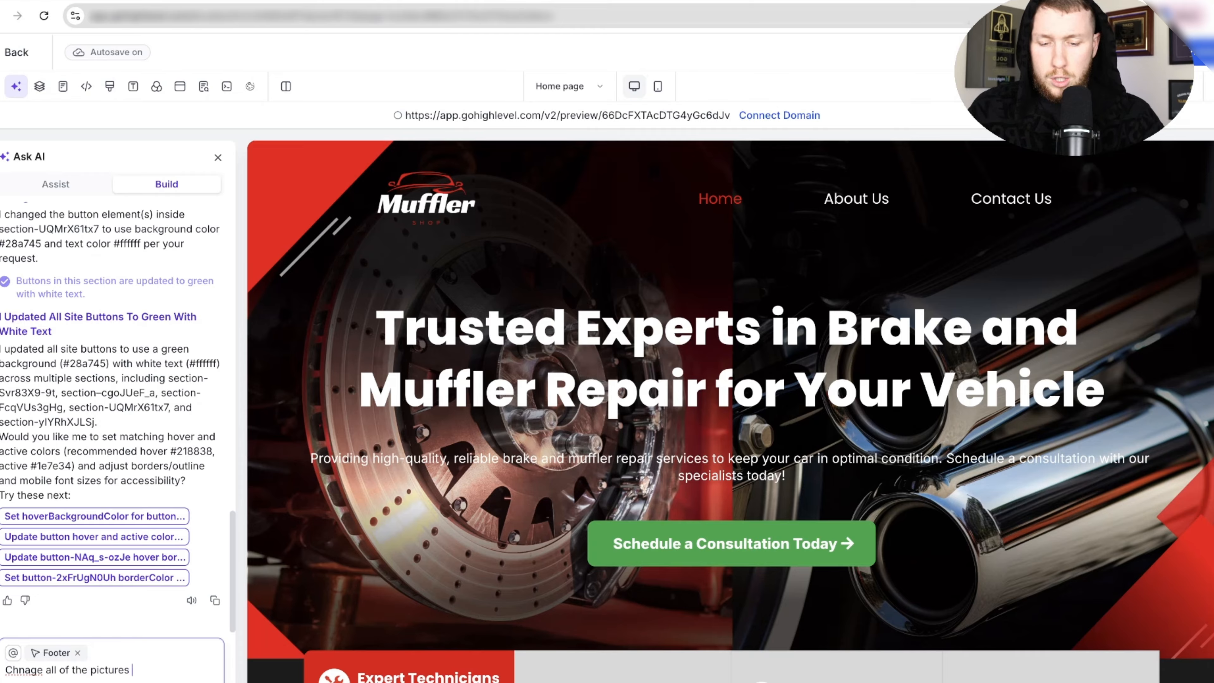
text(to much b)
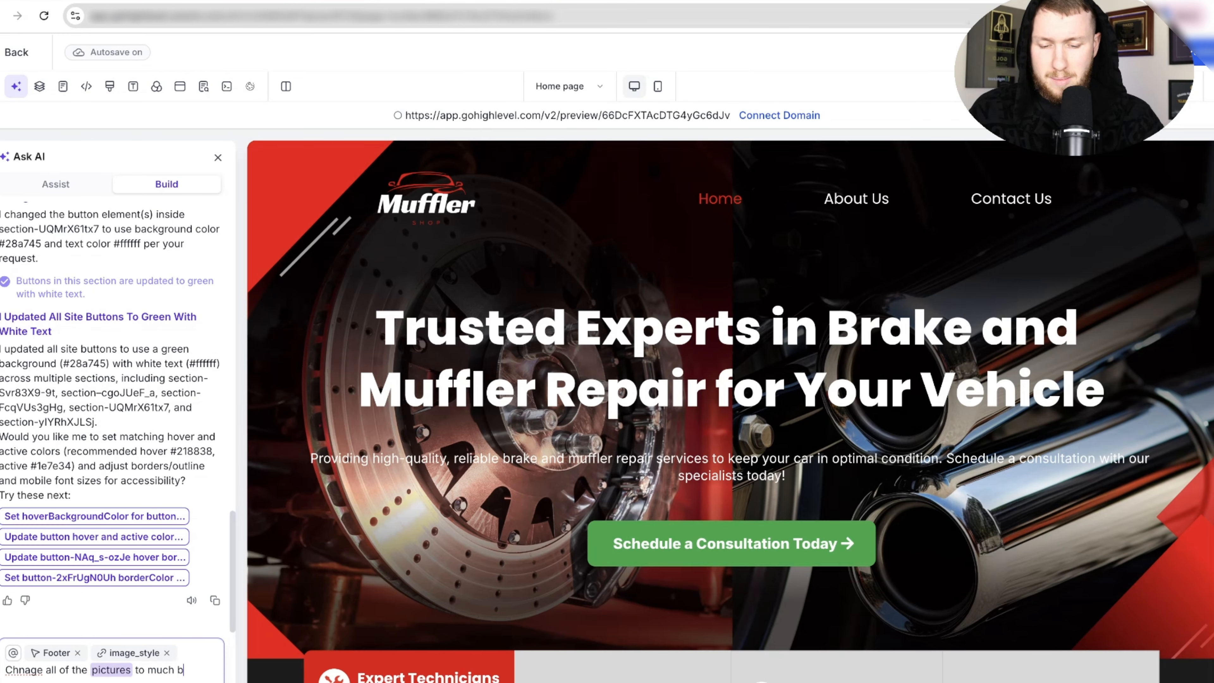
text(etter brighter car)
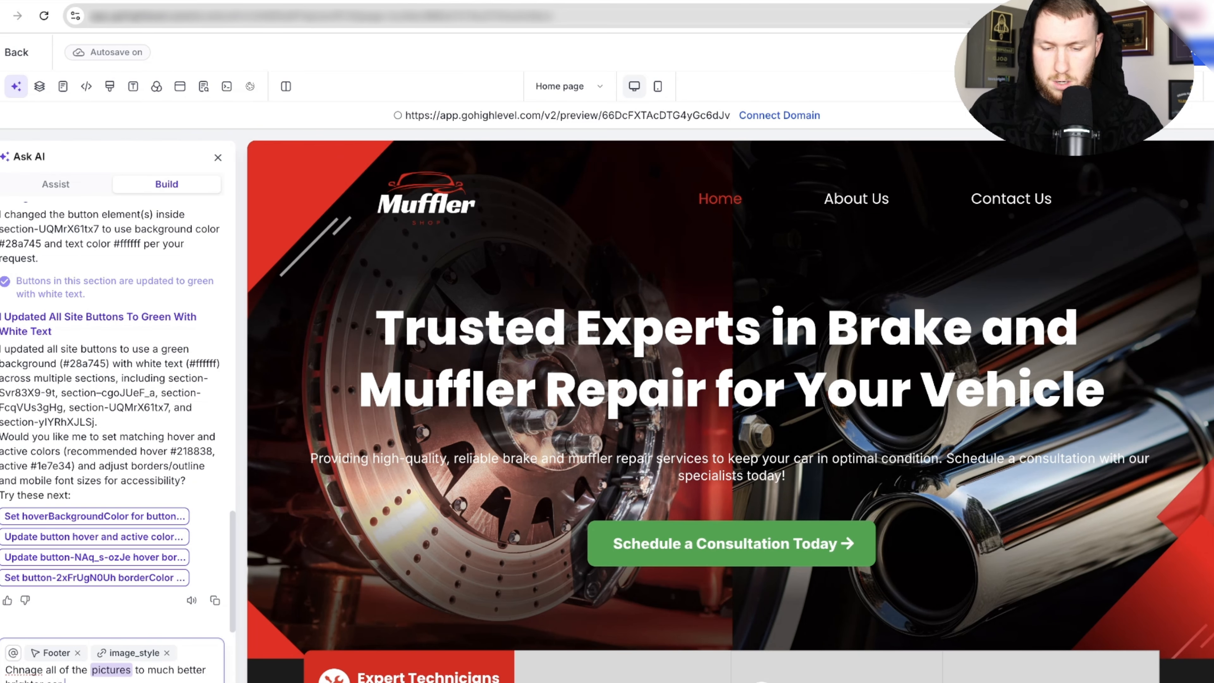
text( images)
key(Return)
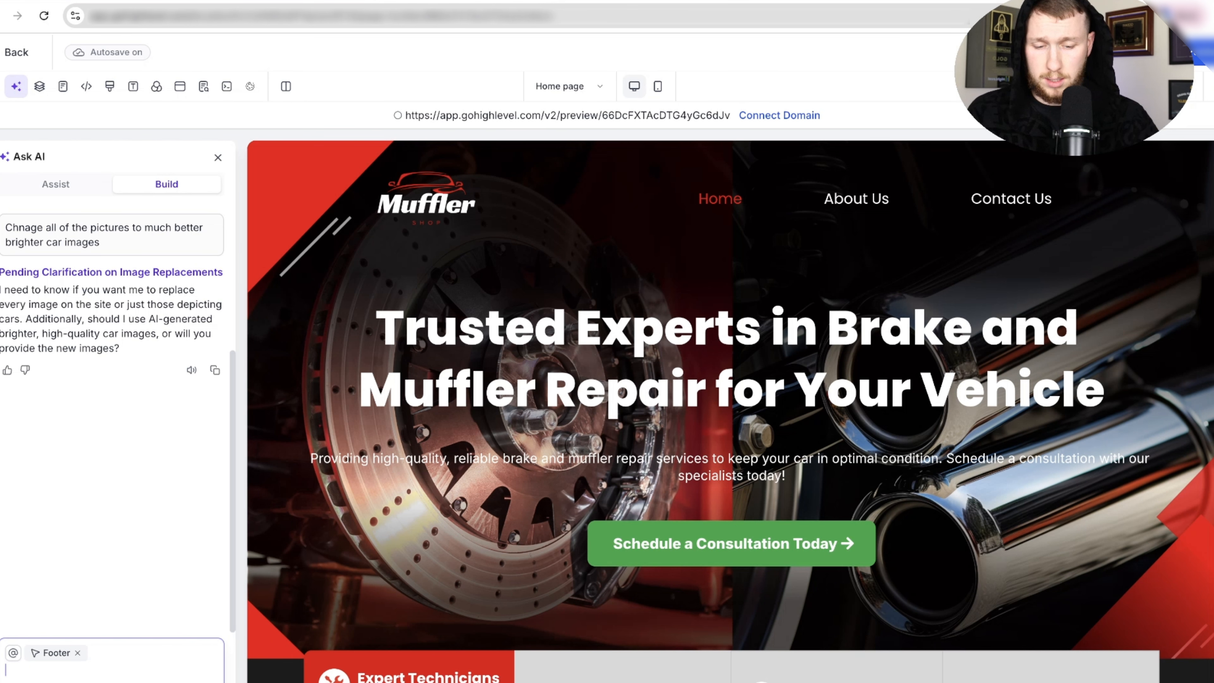
Answer the AI builder's clarification that every image should be replaced and that it should create and do all of it
text(want eve)
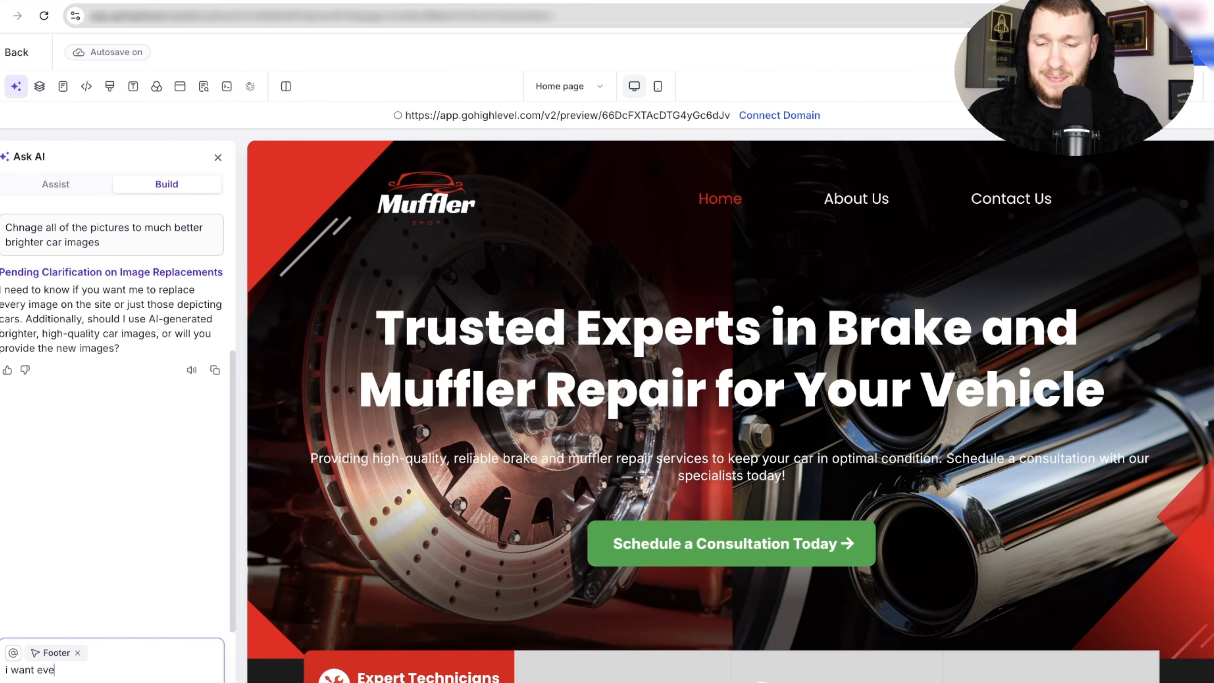
text(ry image and i w)
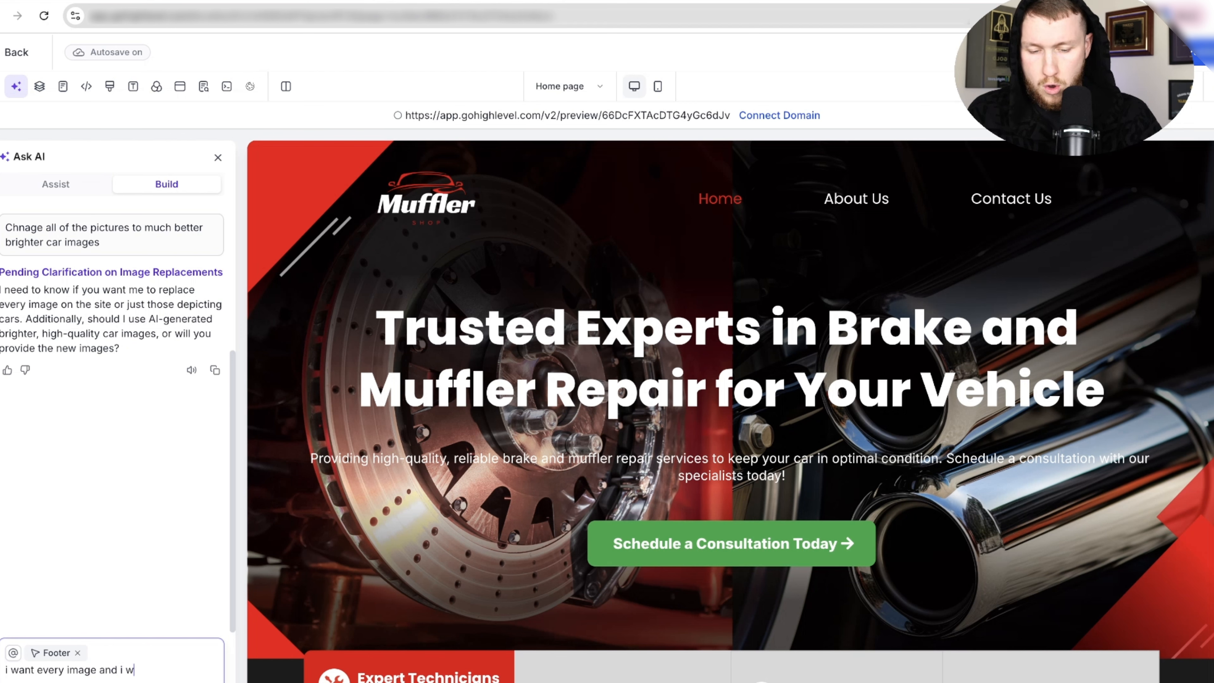
text(ant you to cr)
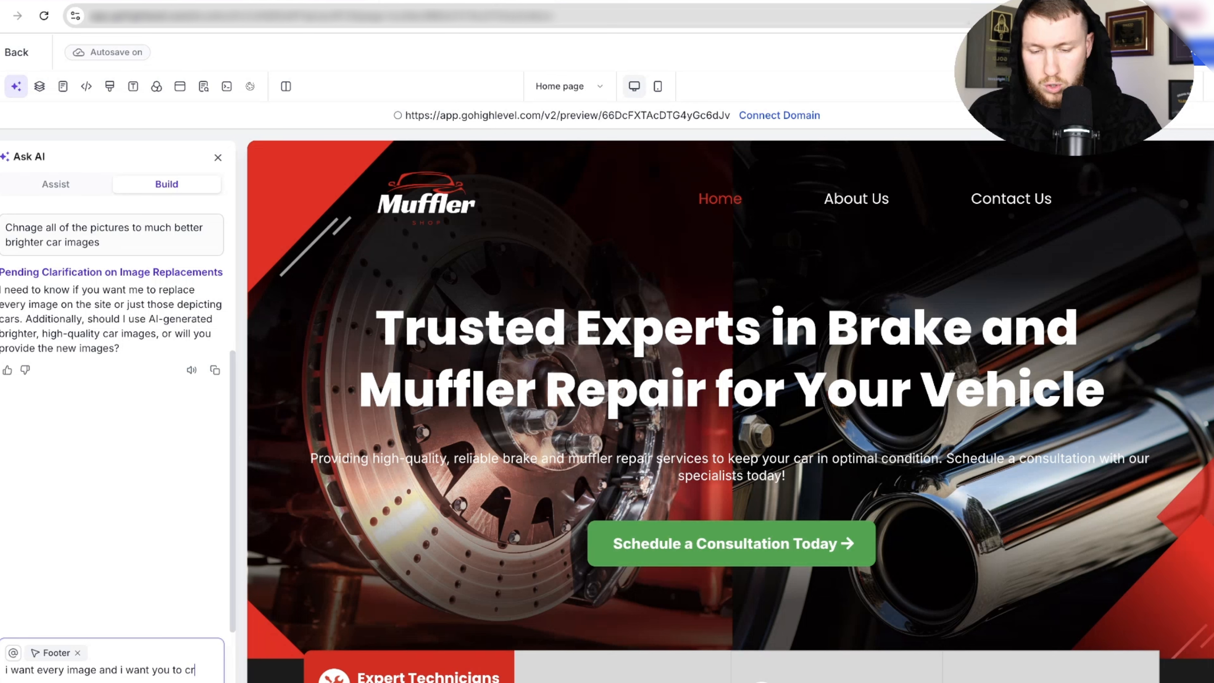
text(eate)
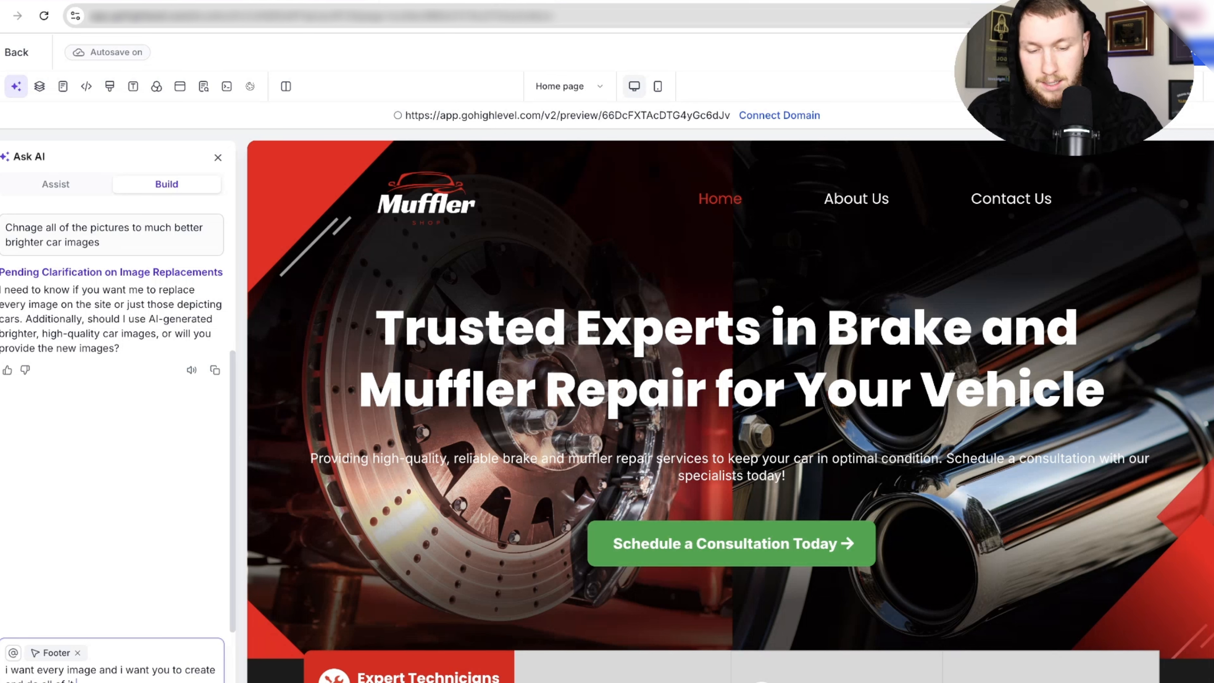
text( and do all of it im not lifting a fiunge)
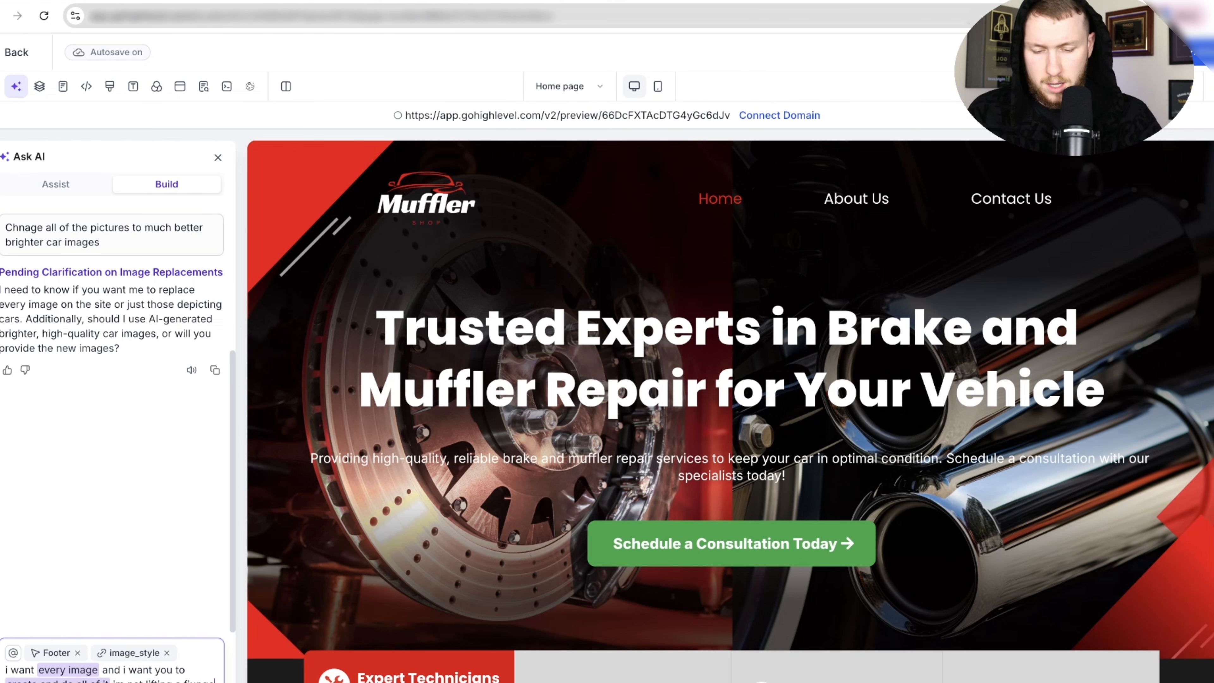
key(Return)
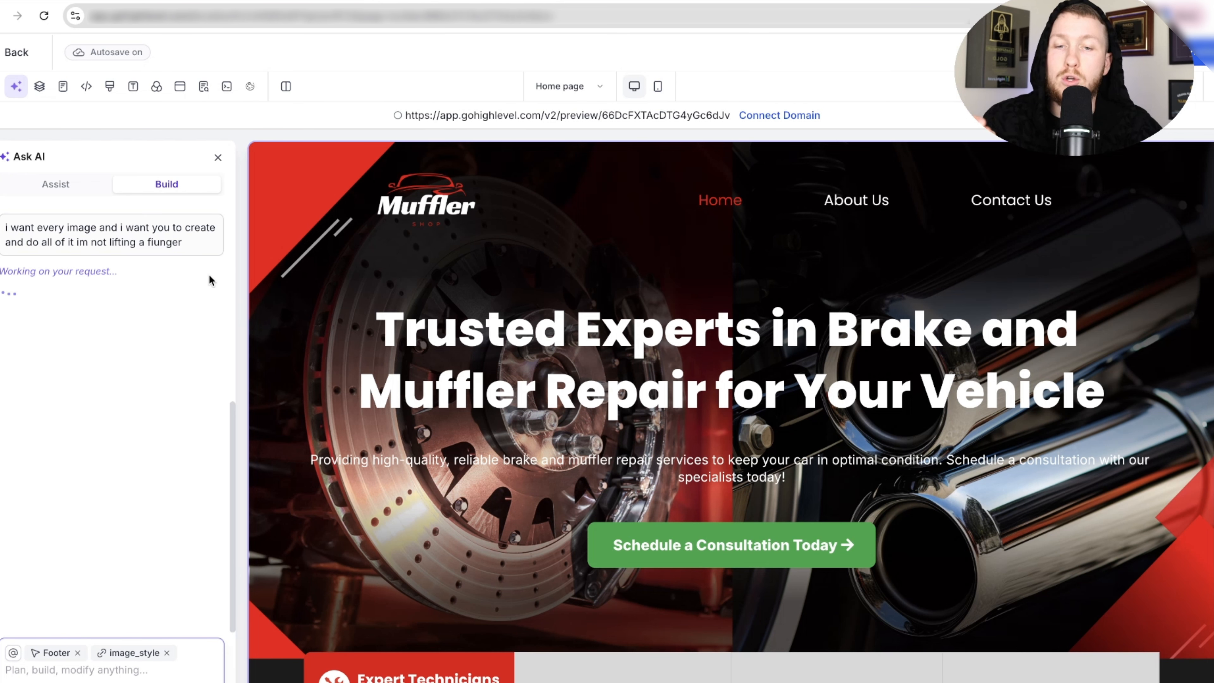
Look through the home page's images from the hero background to the gallery while the AI builder replaces them and once it finishes
scroll(434, 375, down, 15)
scroll(433, 374, down, 5)
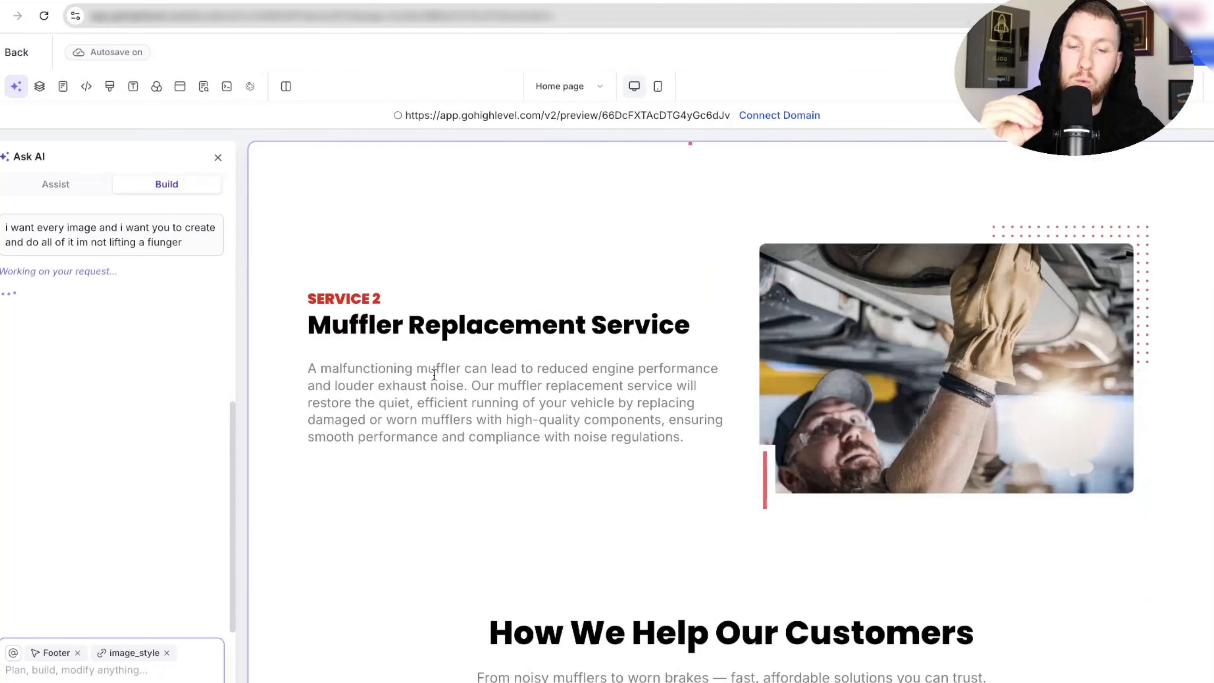
scroll(434, 374, up, 20)
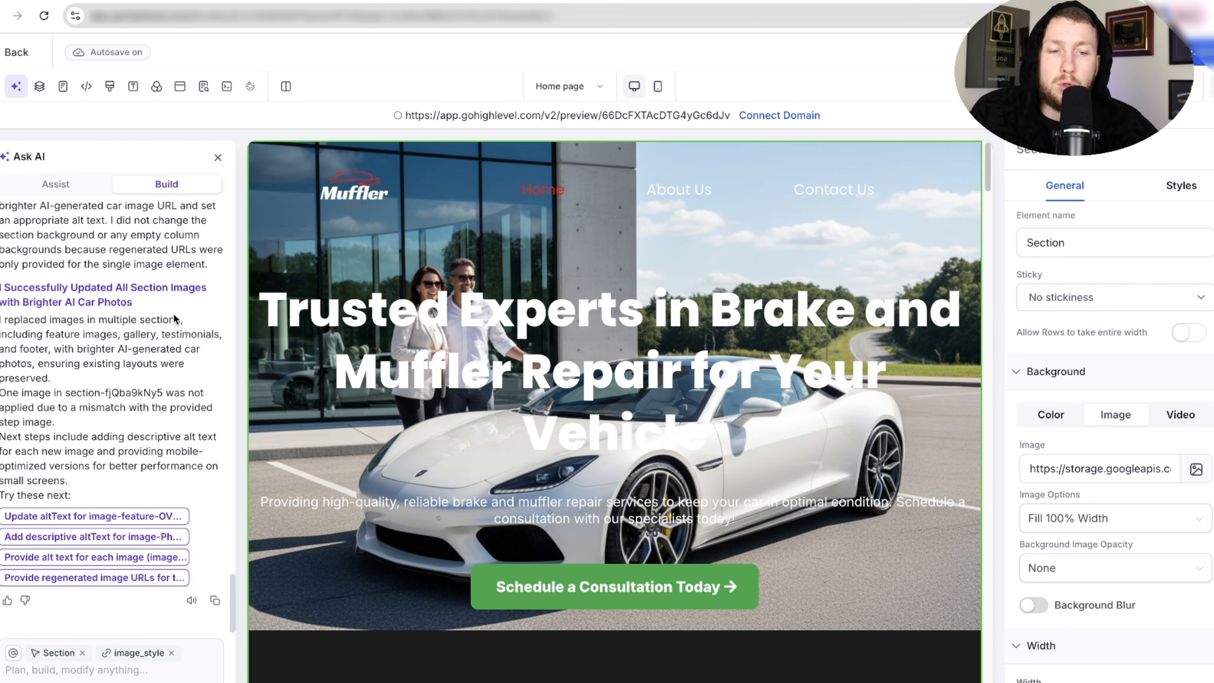
scroll(395, 276, down, 20)
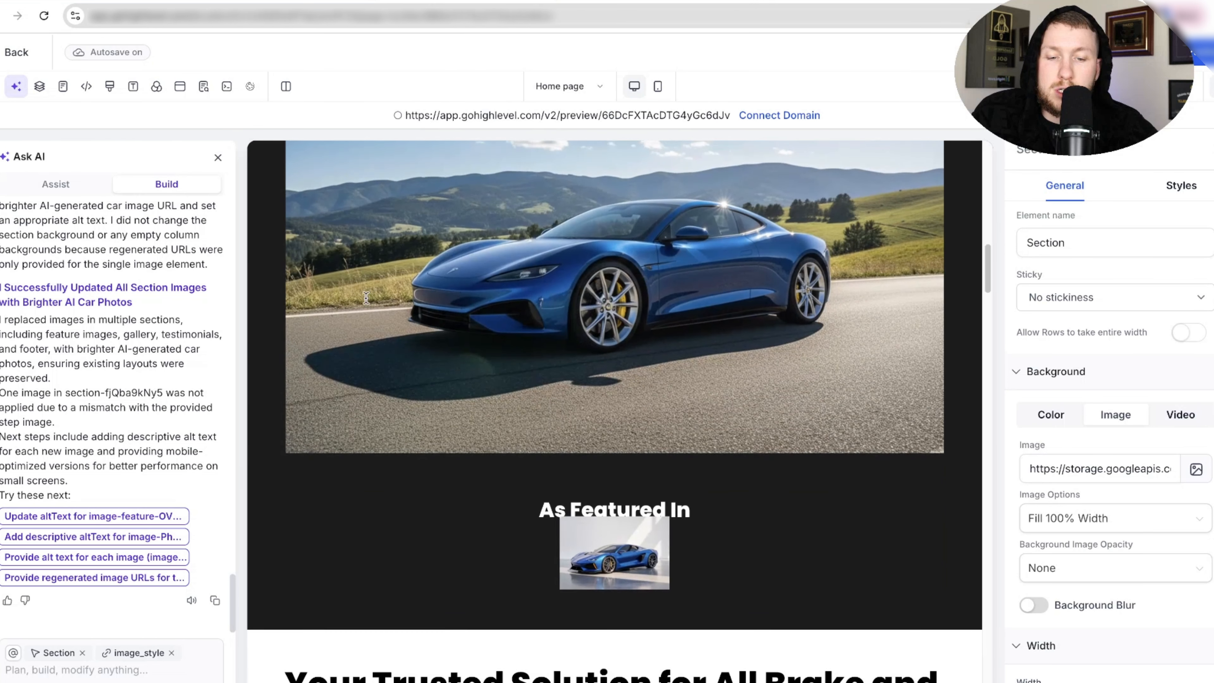
scroll(576, 330, down, 15)
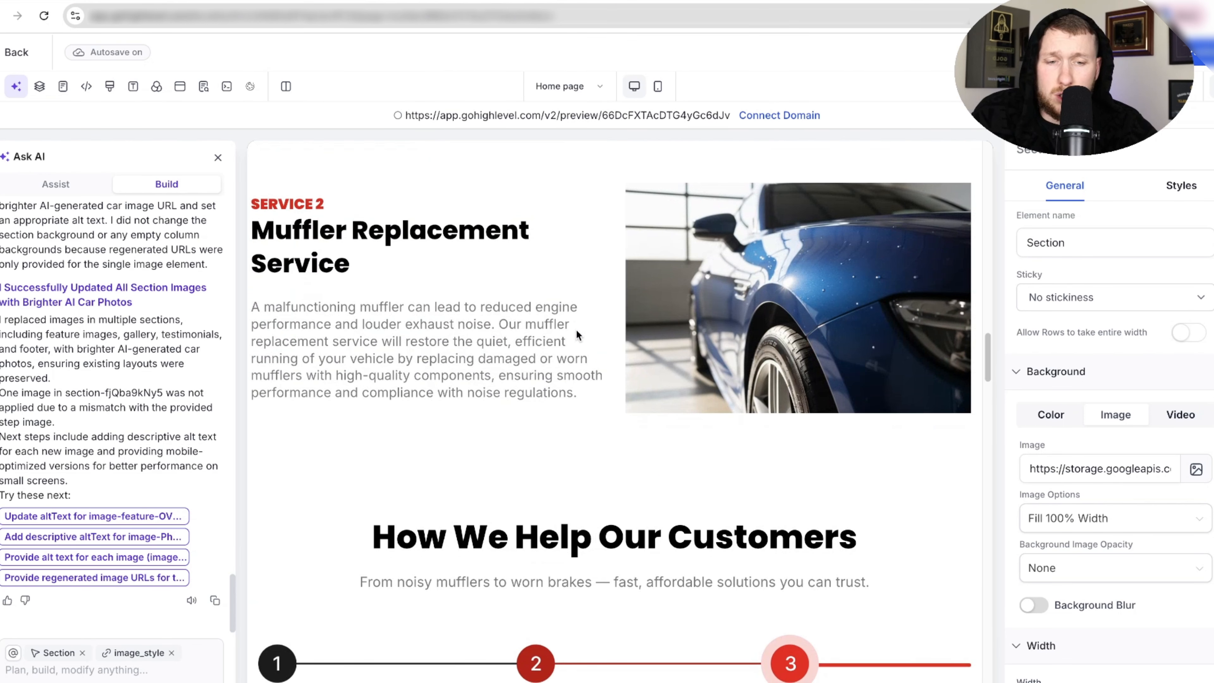
scroll(576, 334, down, 15)
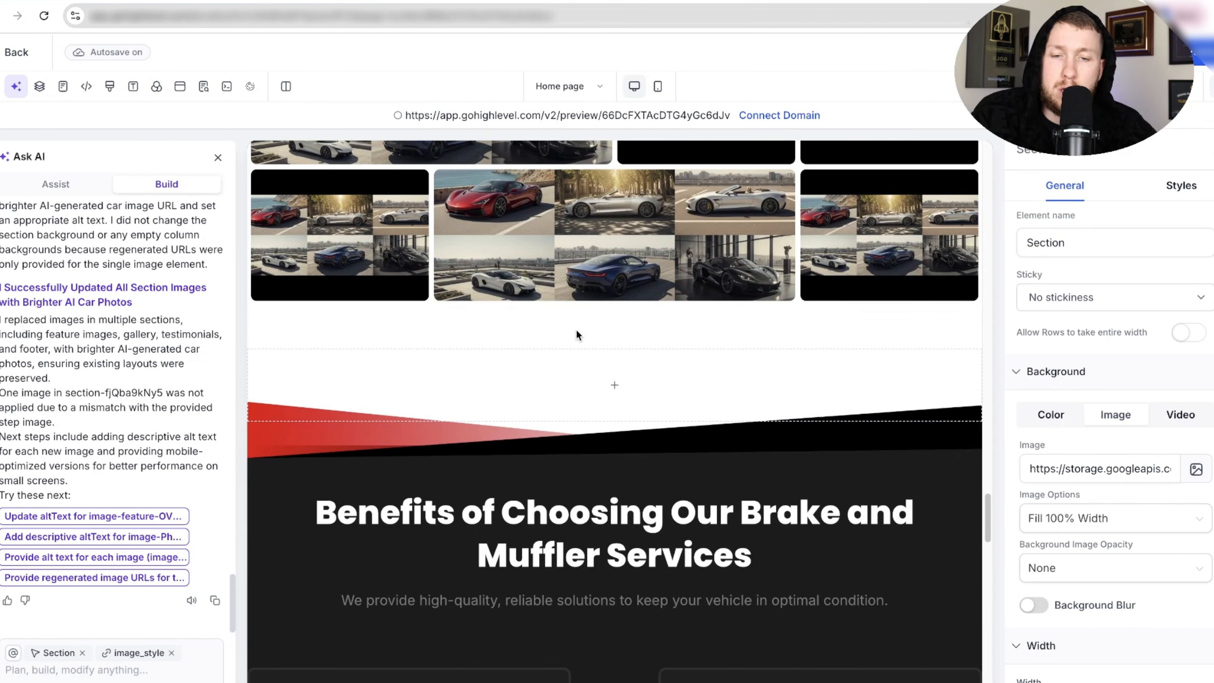
scroll(576, 329, up, 20)
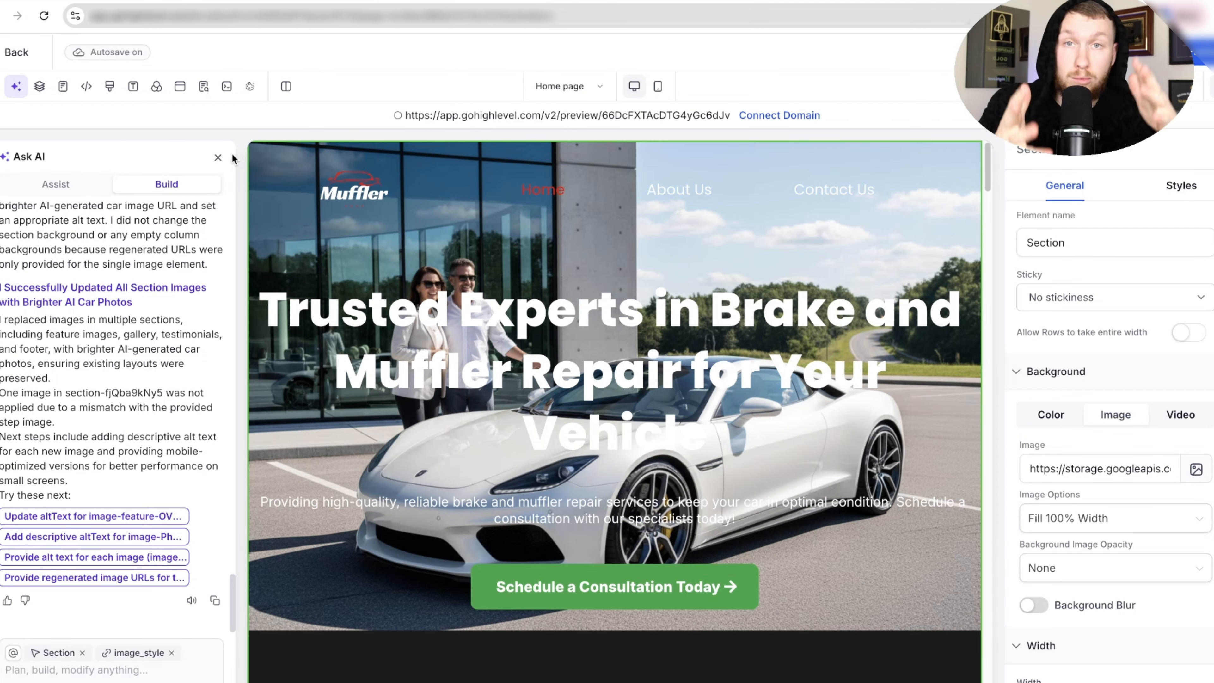
Leave the page editor and return to the websites list, then view the Ask AI assistant's suggestions and close it
click(16, 52)
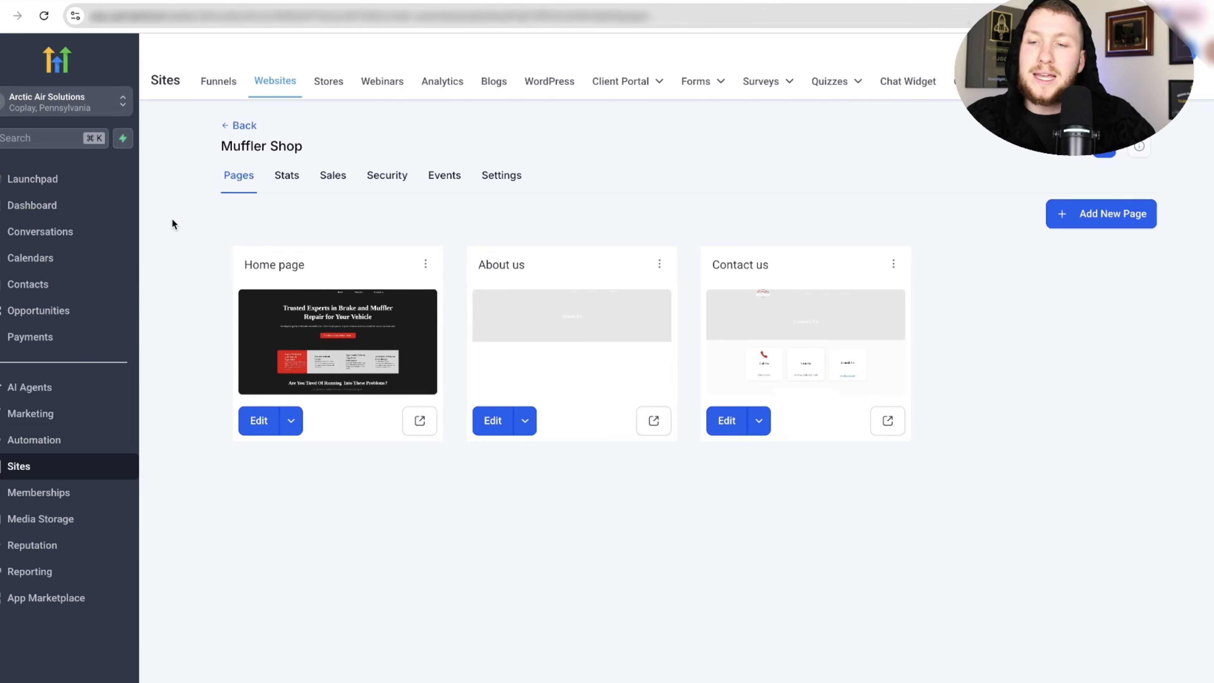
click(244, 128)
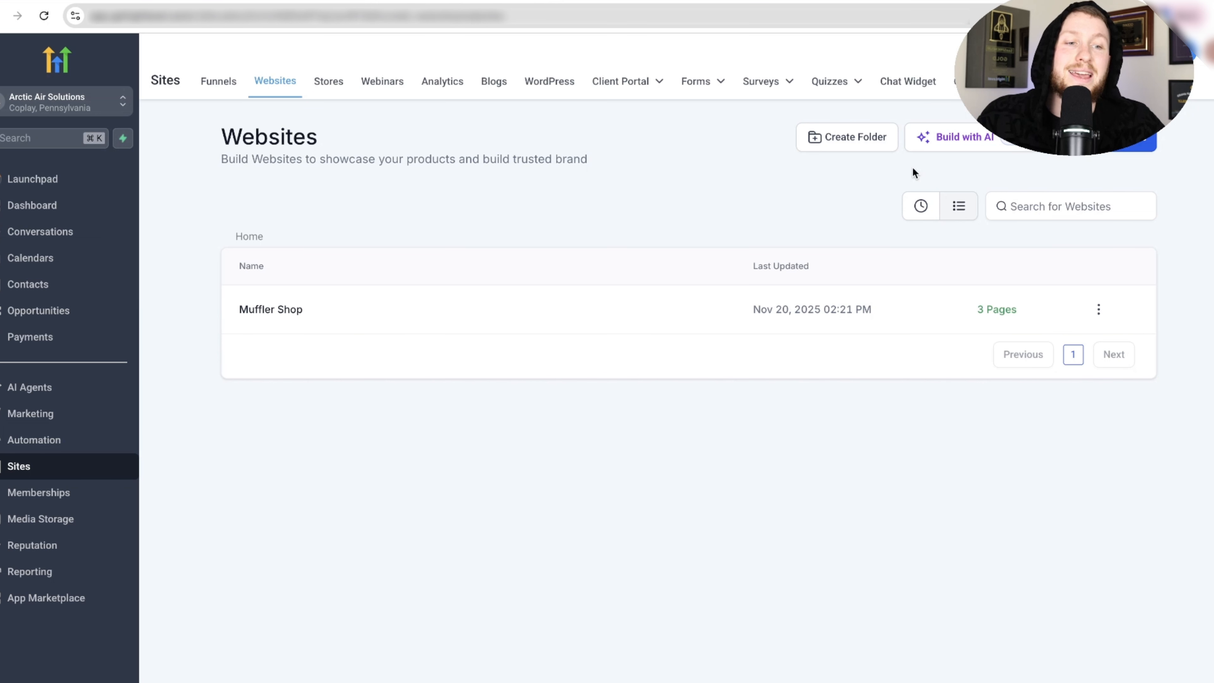
click(1006, 137)
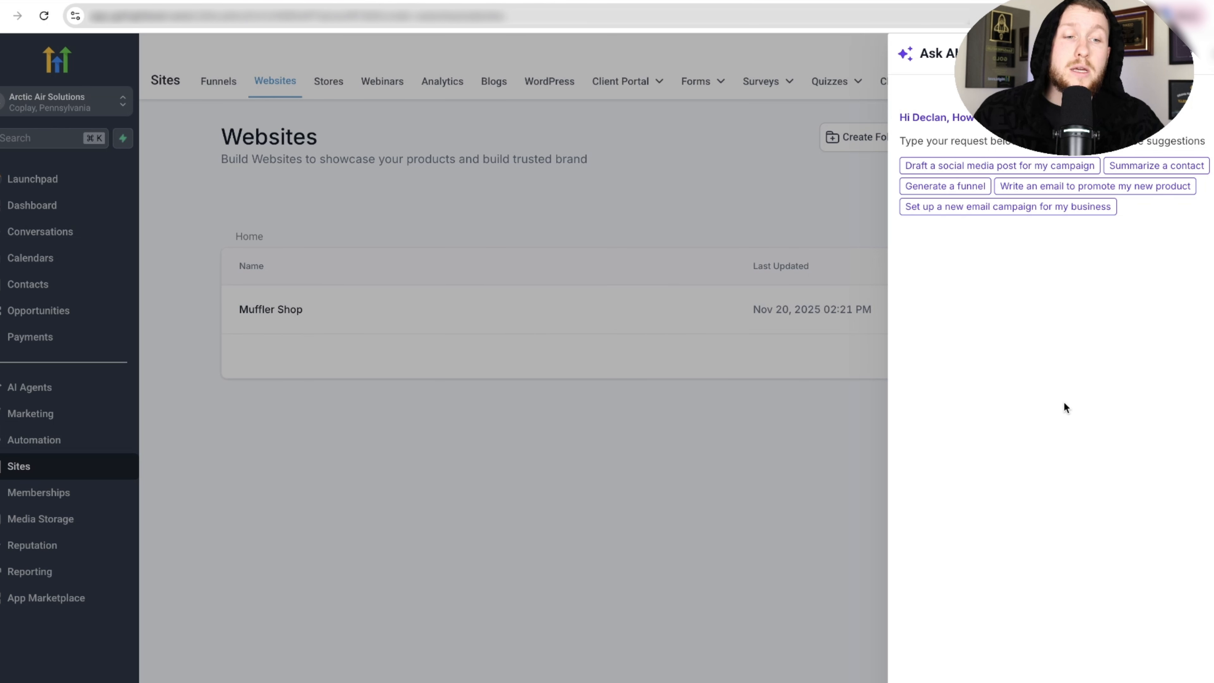
click(1194, 52)
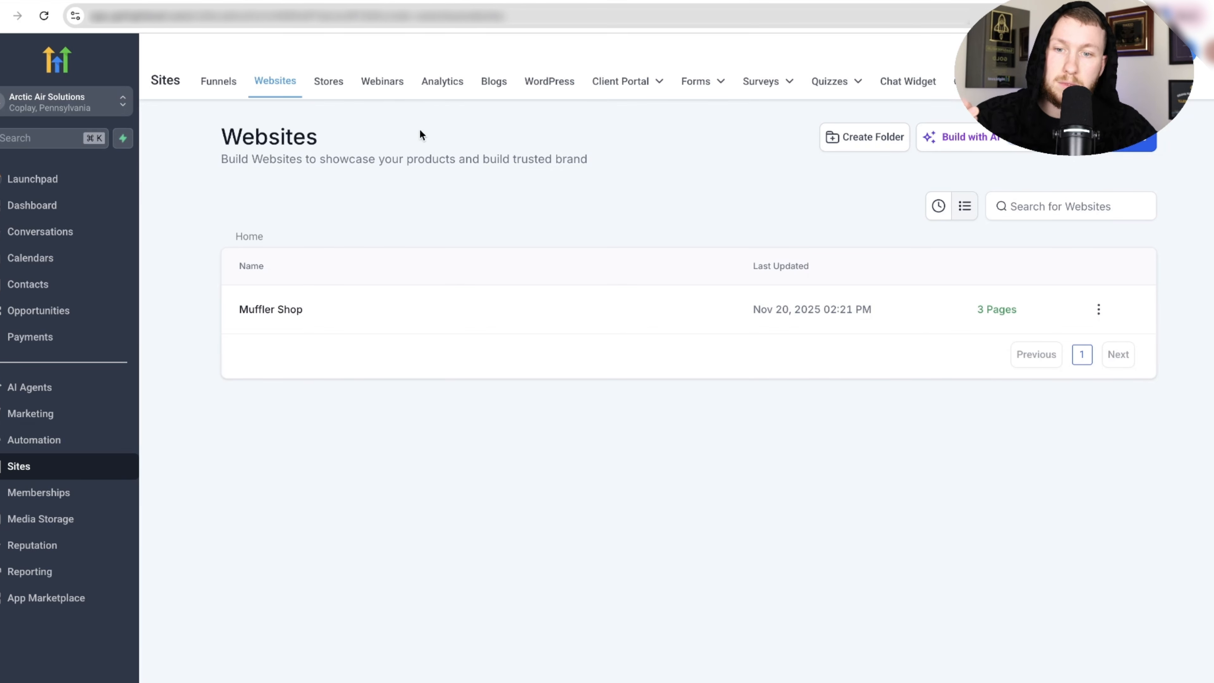
Switch to the Highlevel AI SaaS Lab community, look over its Learning courses and view a Prospecting Strategy event in the Events calendar
click(631, 5)
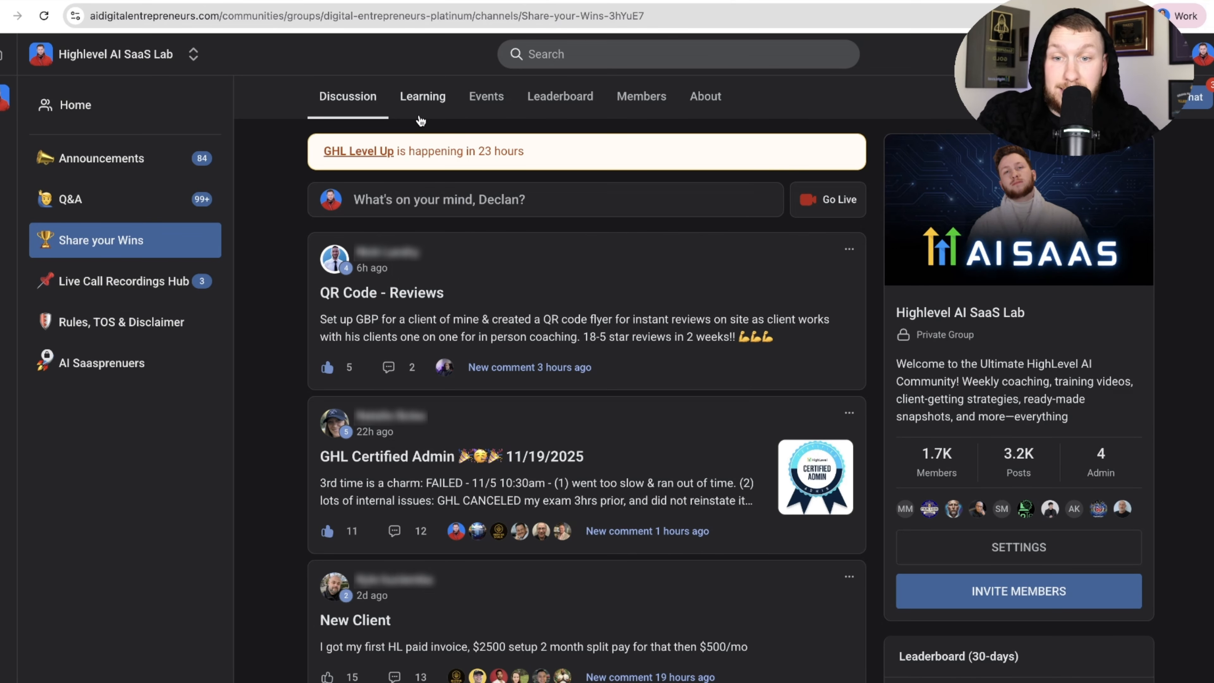
click(420, 118)
scroll(564, 479, down, 2)
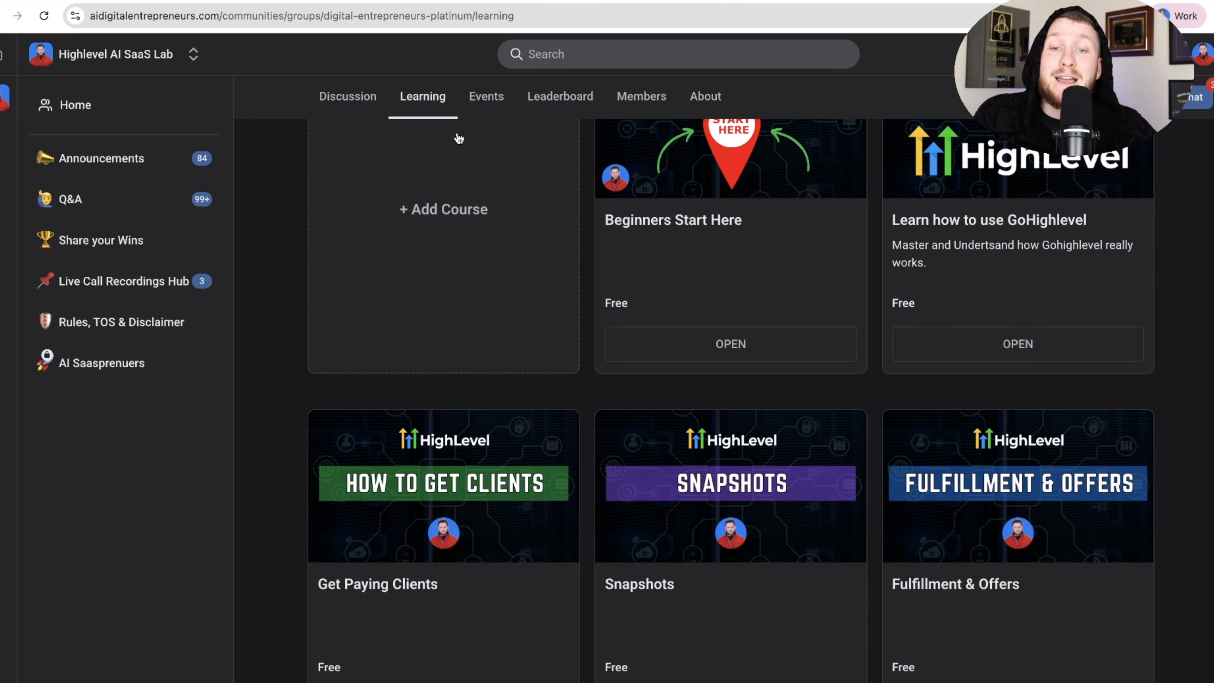
click(490, 110)
click(636, 247)
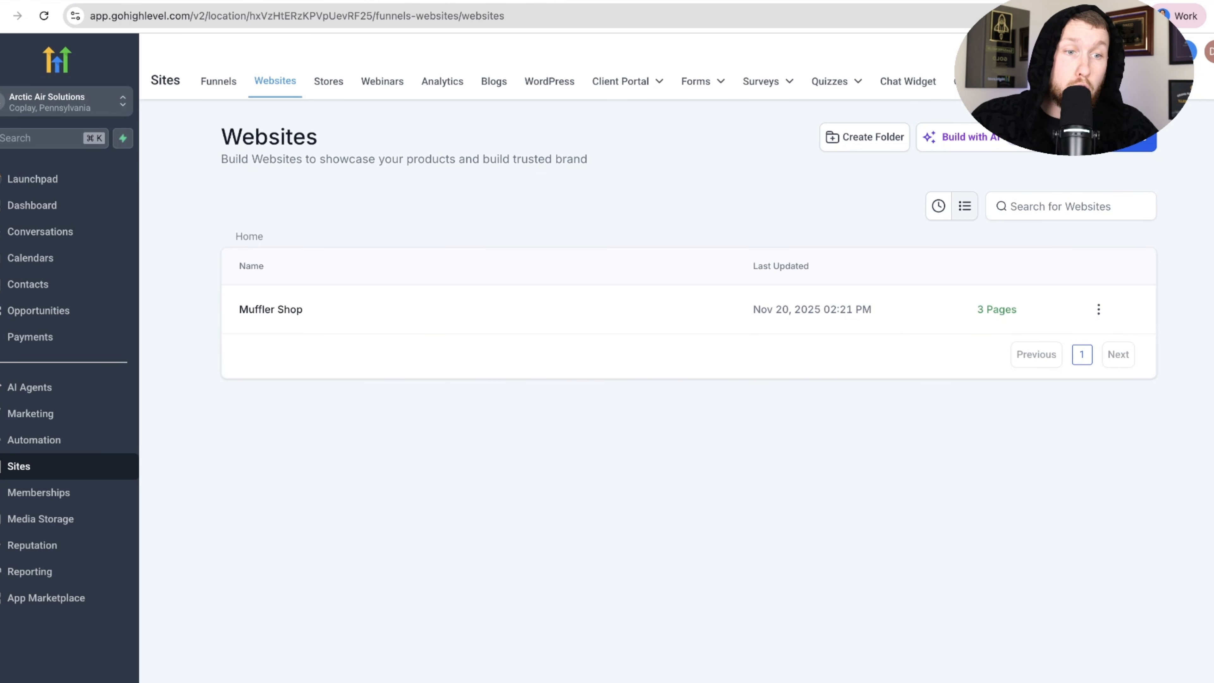
Switch back to GoHighLevel, bring up the Ask AI assistant over the websites list and close it again
click(1095, 51)
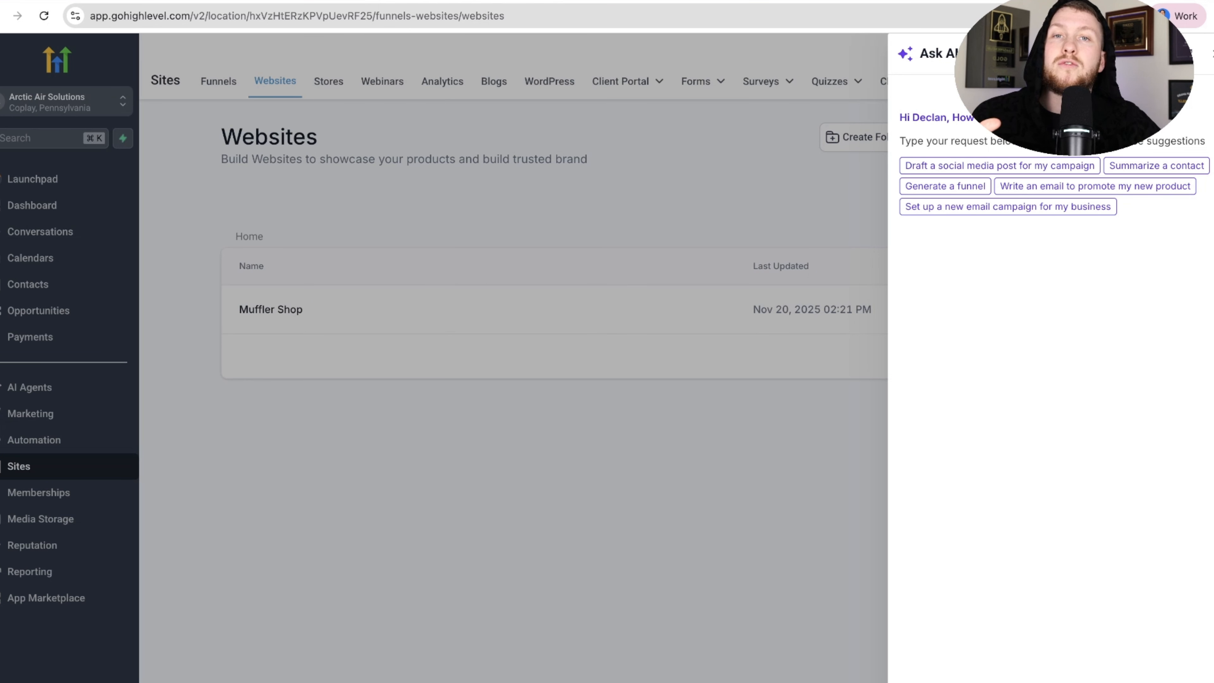
click(1213, 53)
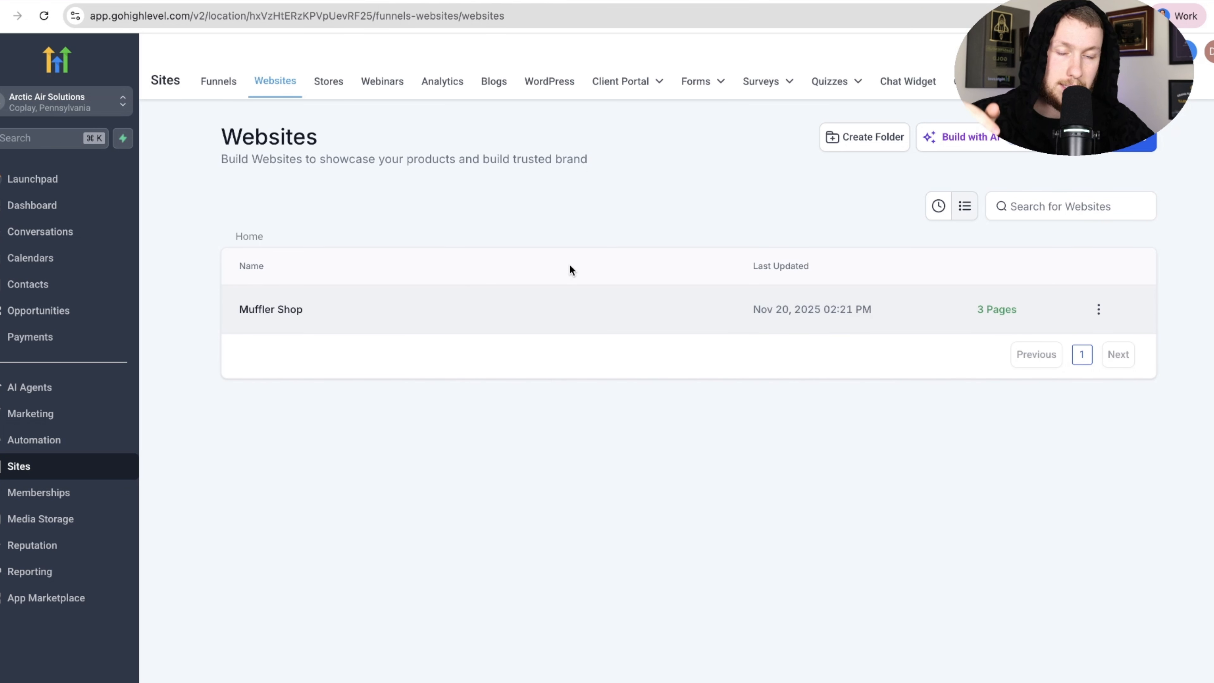
Return to the Highlevel AI SaaS Lab community, close the event details and browse the Learning courses down to the Sales Scripts row
click(617, 1)
click(531, 68)
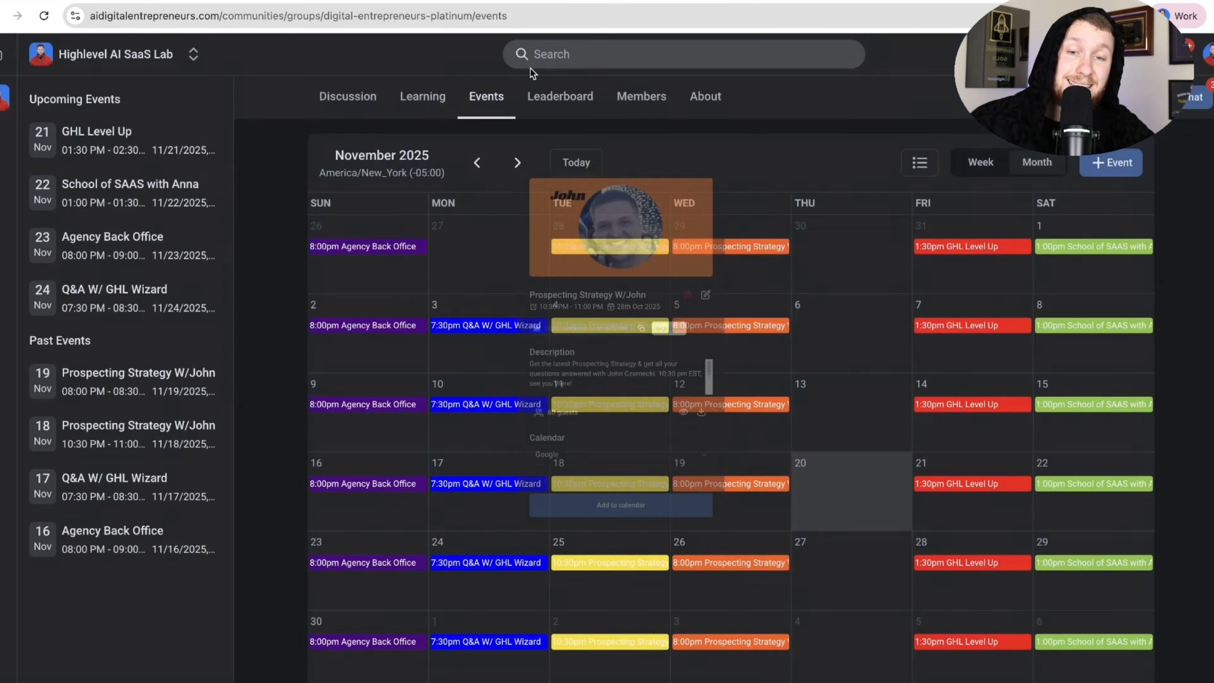
click(423, 97)
scroll(607, 343, down, 3)
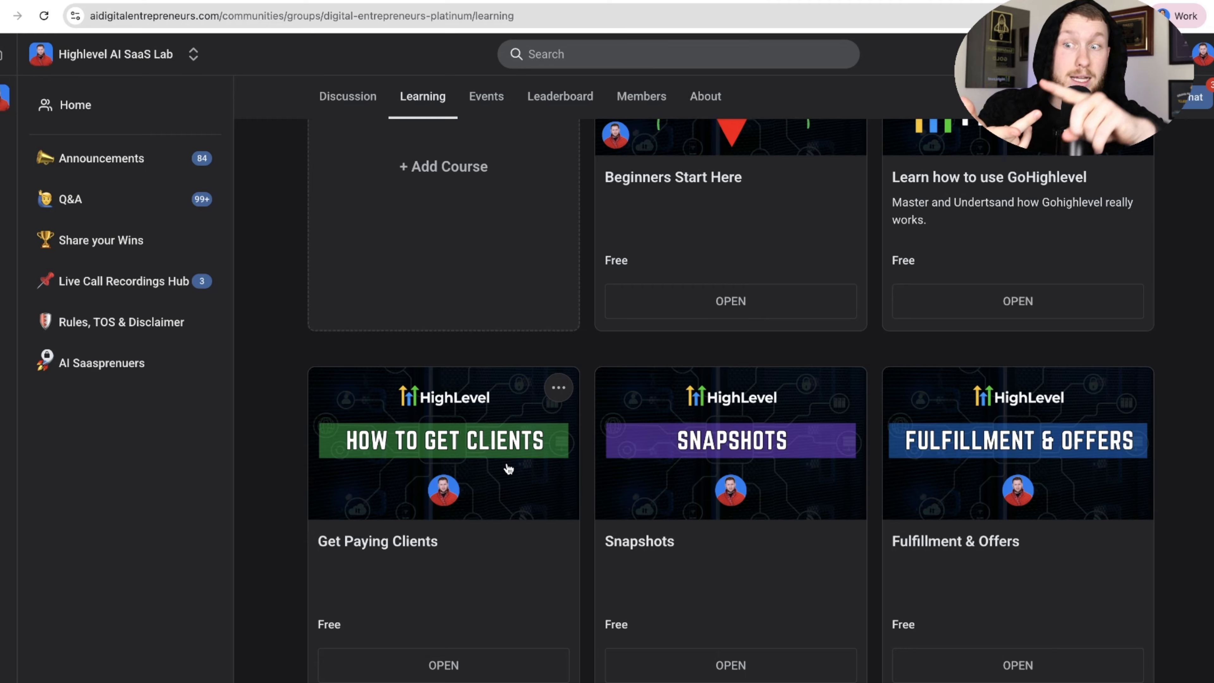
scroll(508, 469, down, 7)
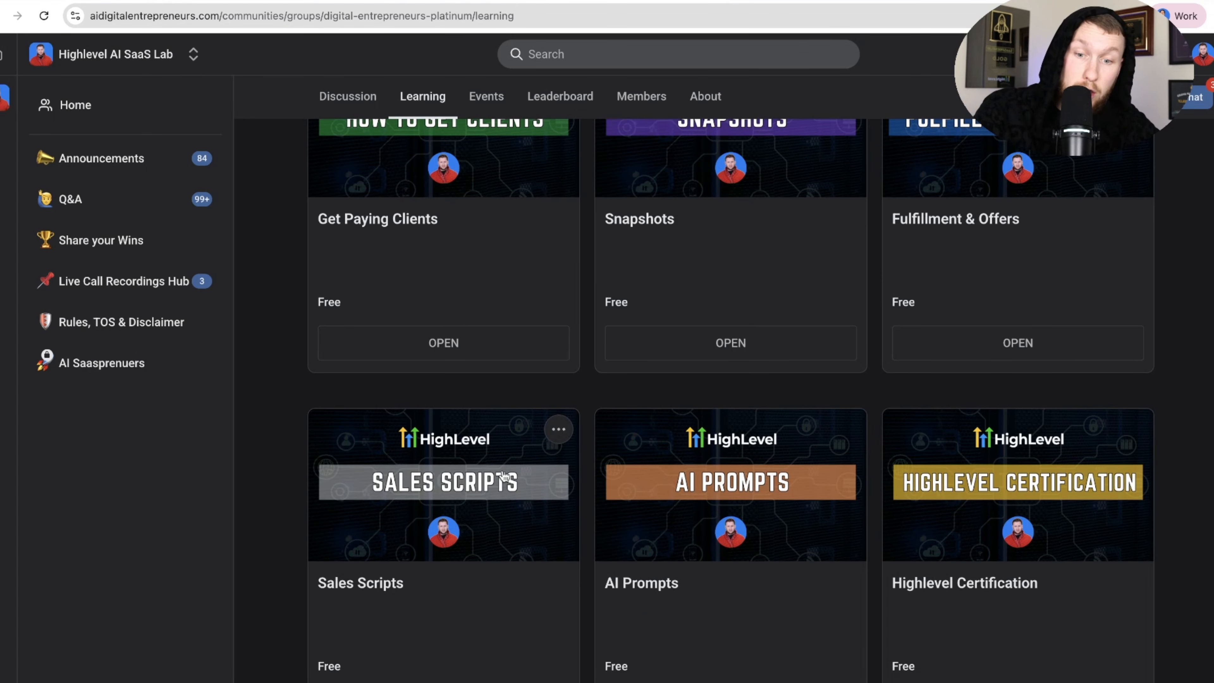
Look back over the community's Learning courses up to the Beginners Start Here row, and switch back to GoHighLevel's websites list
scroll(694, 336, up, 3)
scroll(691, 342, up, 3)
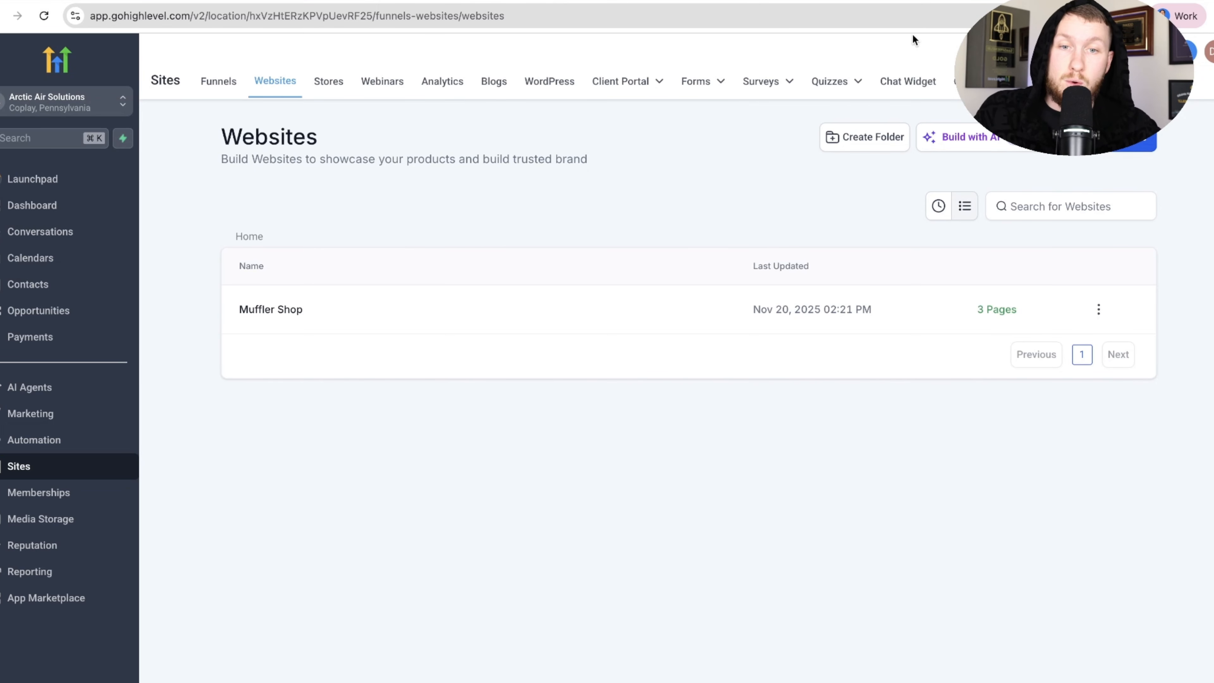
click(684, 1)
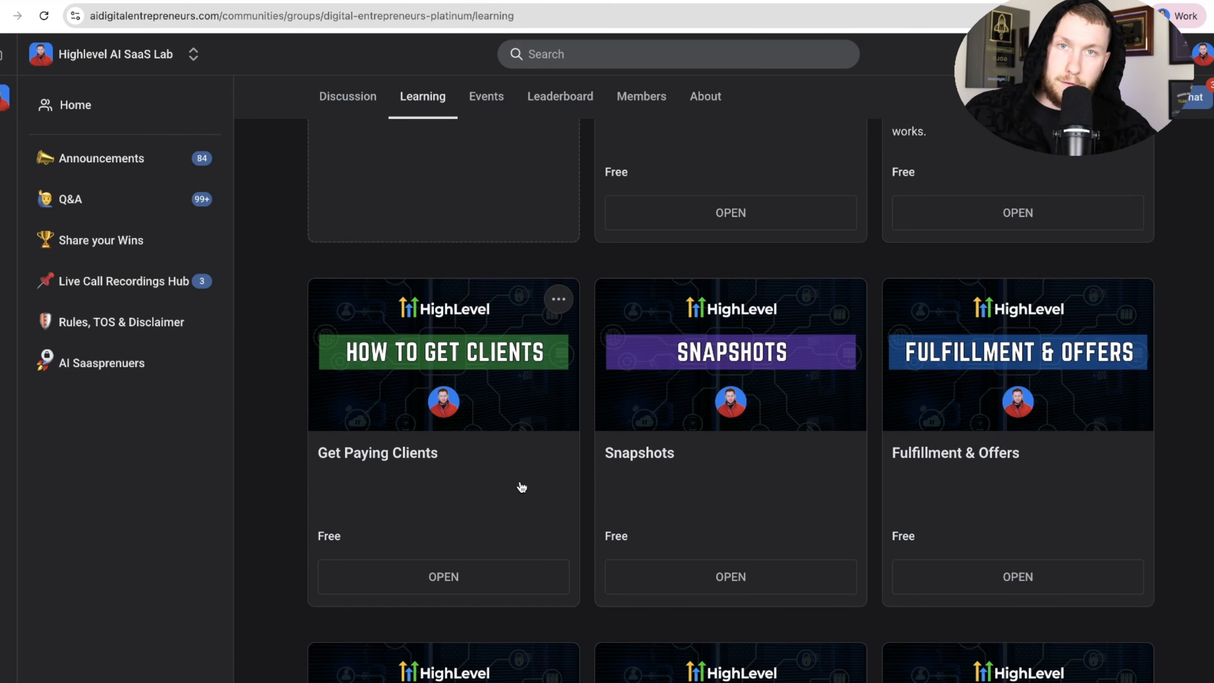
scroll(521, 488, up, 2)
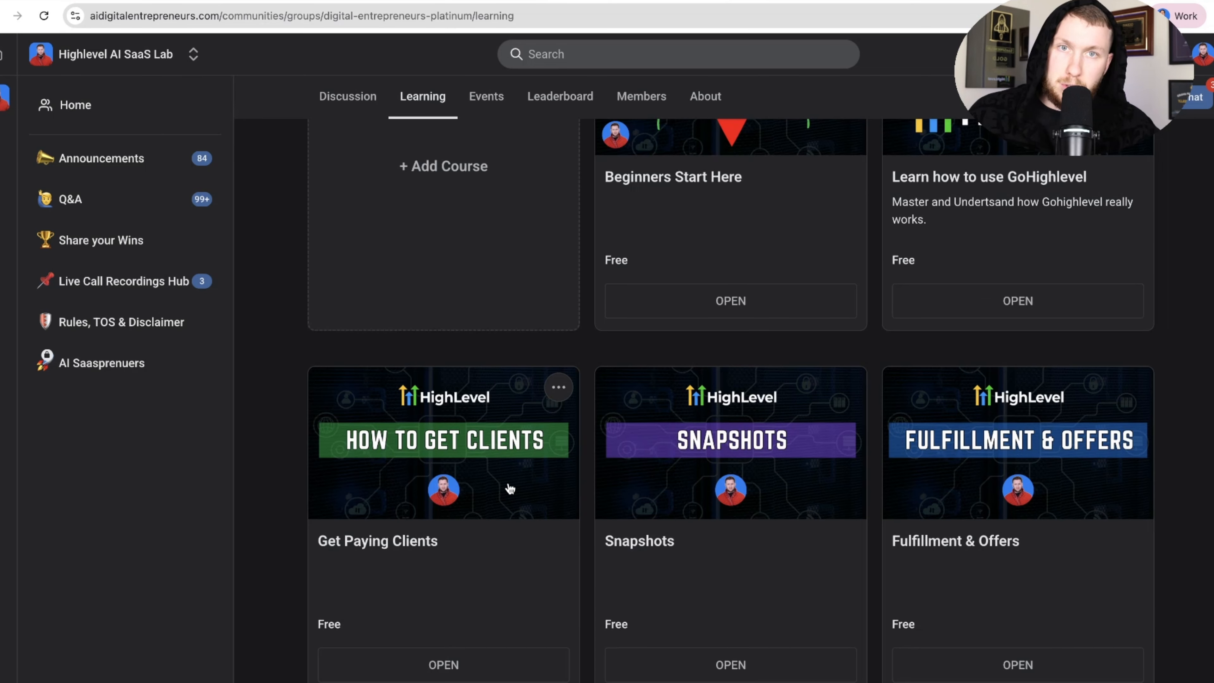
click(466, 2)
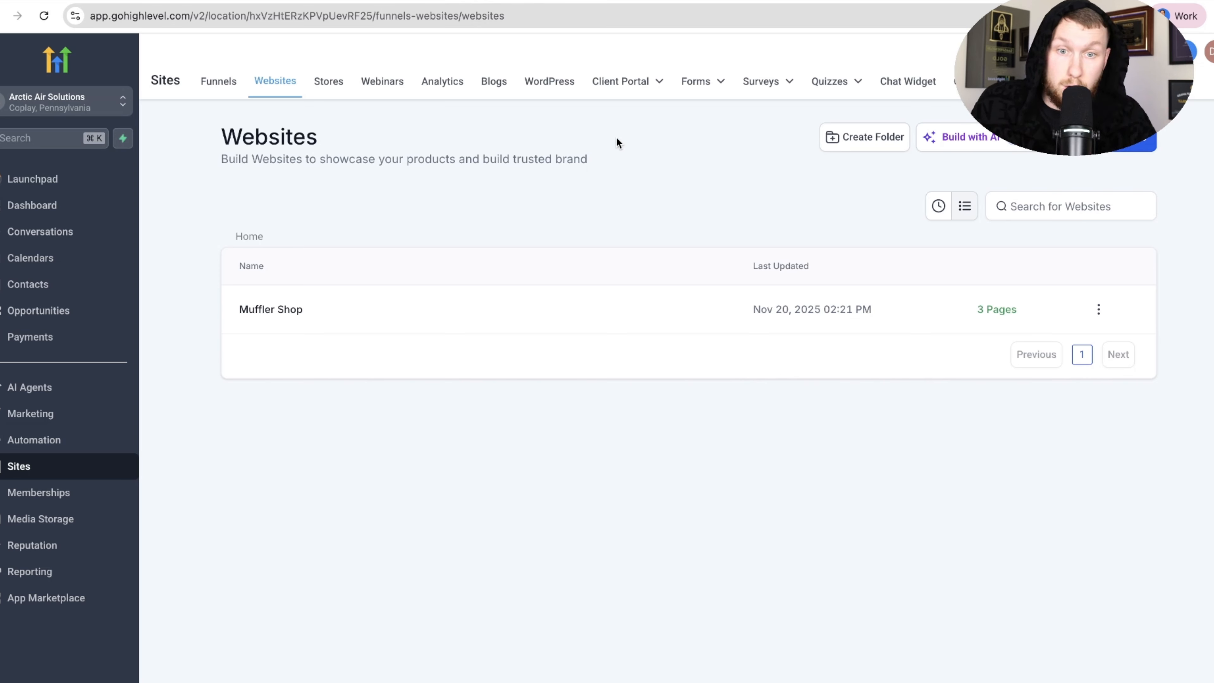
Switch to the Highlevel AI SaaS Lab community, view its Events calendar and return to the GoHighLevel websites list
click(568, 1)
scroll(584, 215, up, 1)
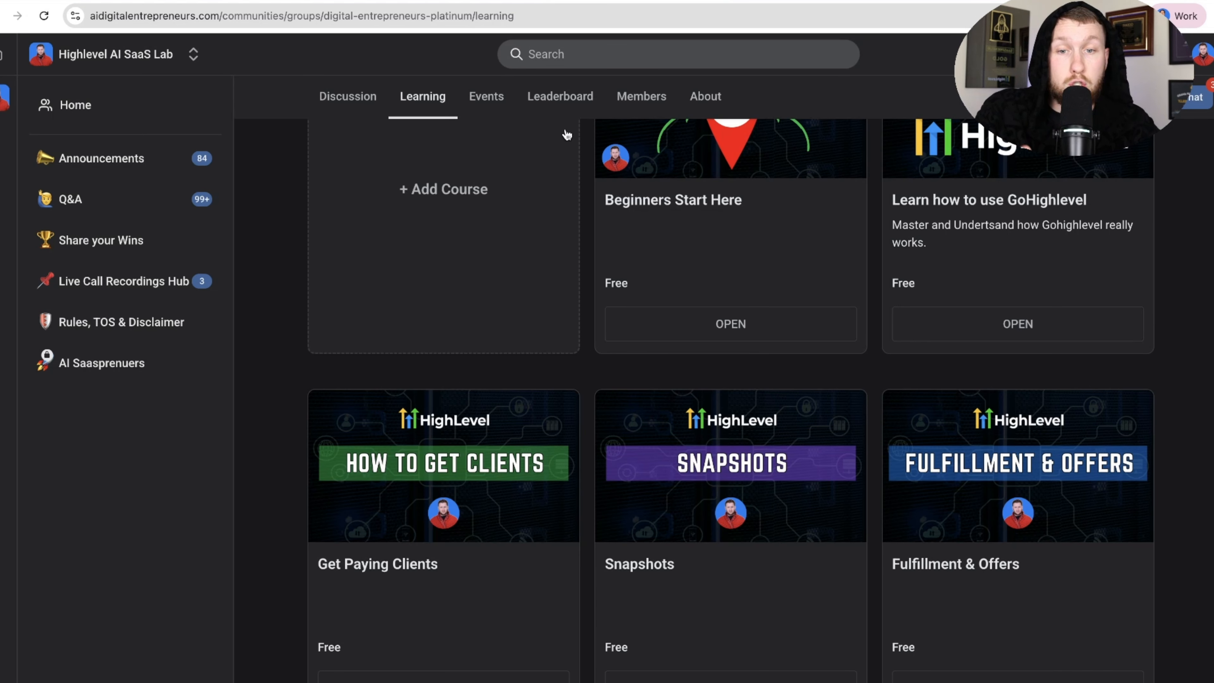
click(484, 98)
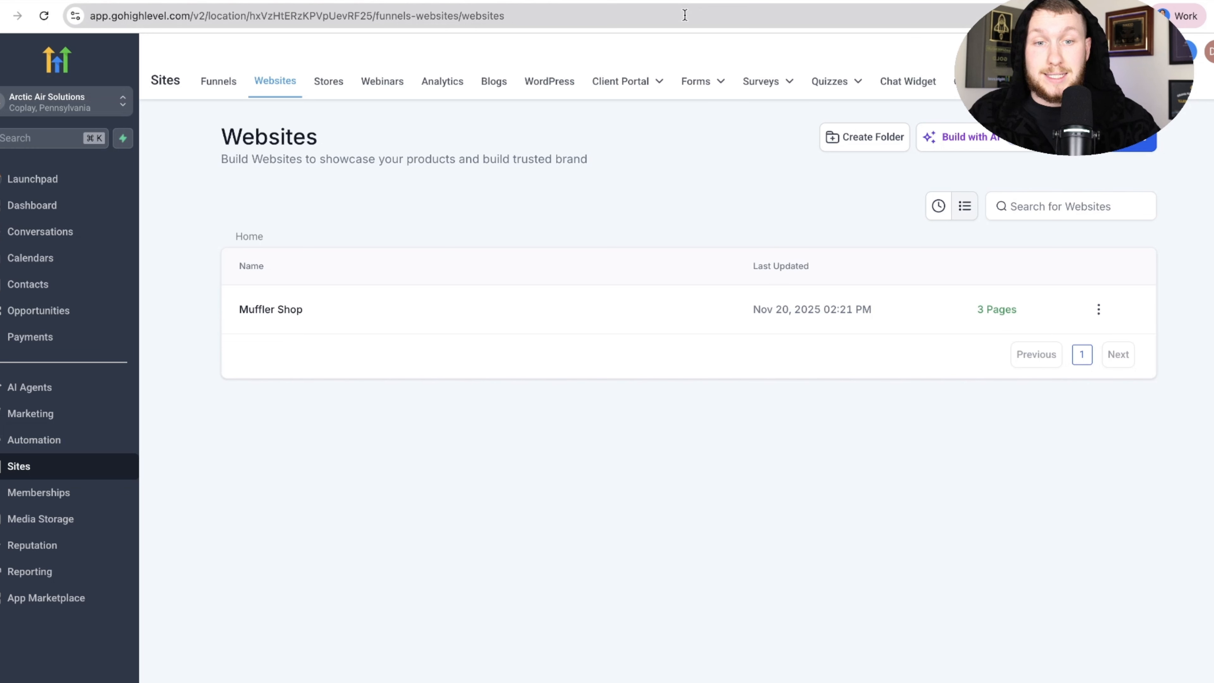
click(676, 0)
click(525, 1)
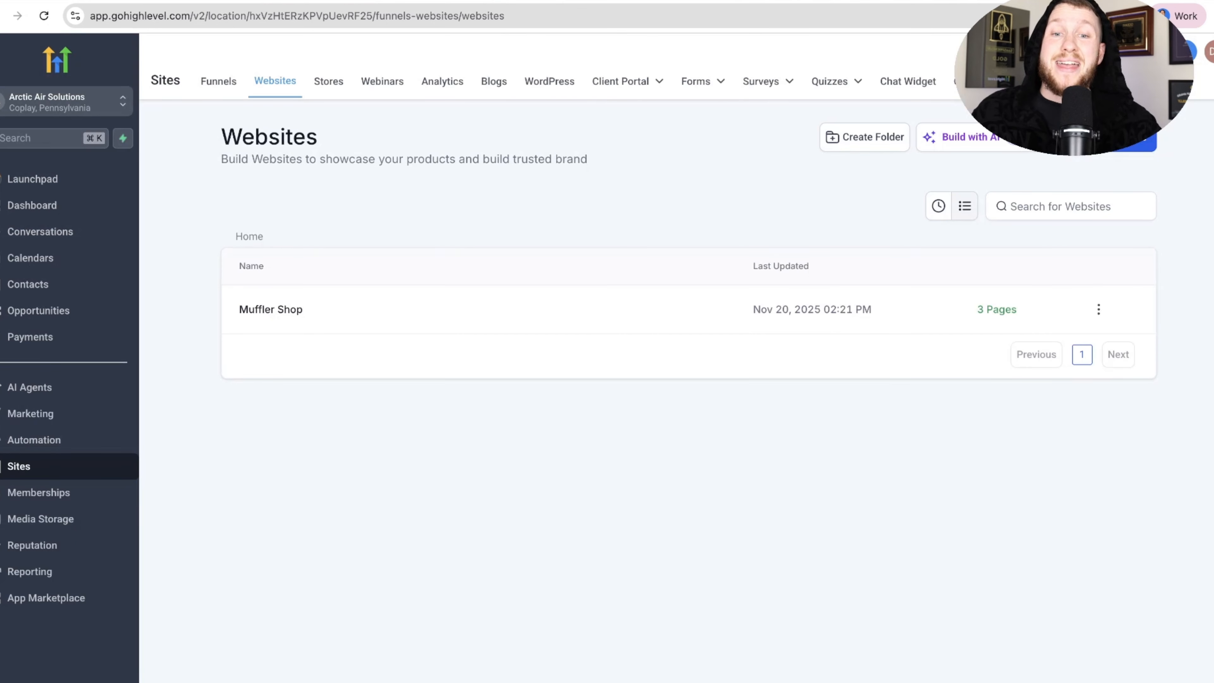